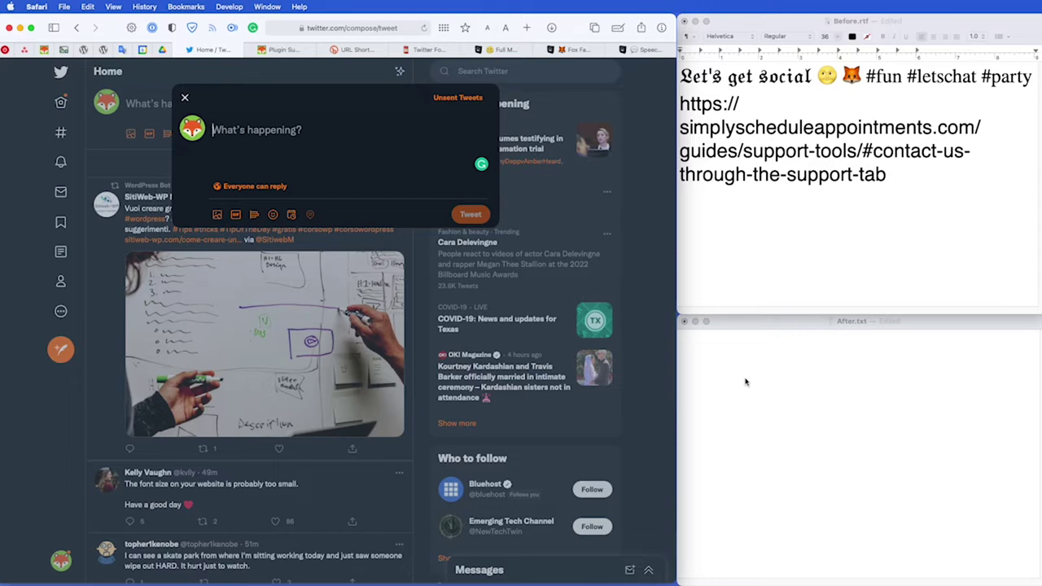
Check the "Contact Us Through the Support Tab" section of the linked support guide, and return to the tweet composer and Before.rtf.
{"action": "left_click", "coordinate": [705, 205]}
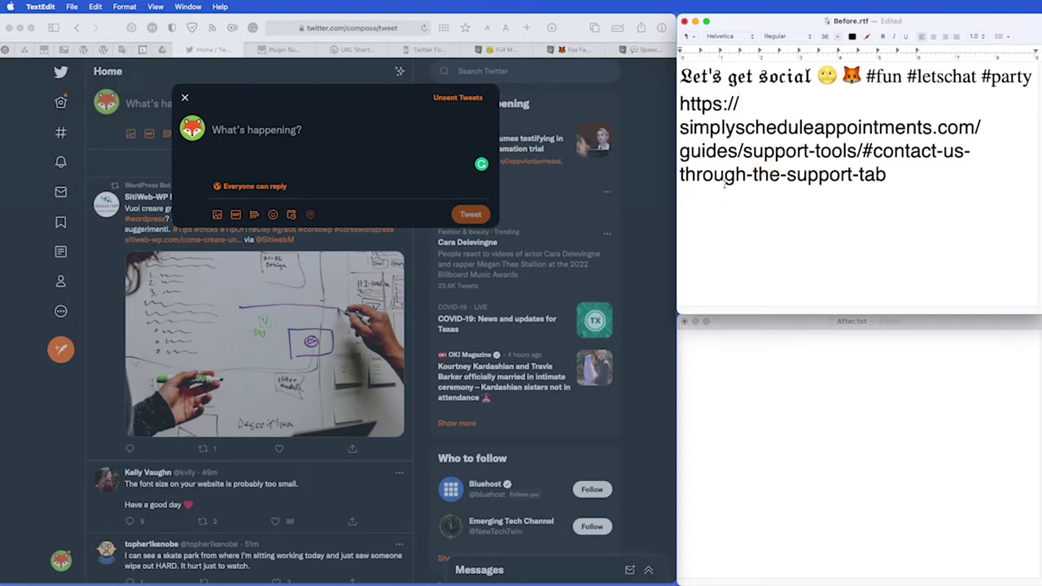
{"action": "left_click", "coordinate": [268, 50]}
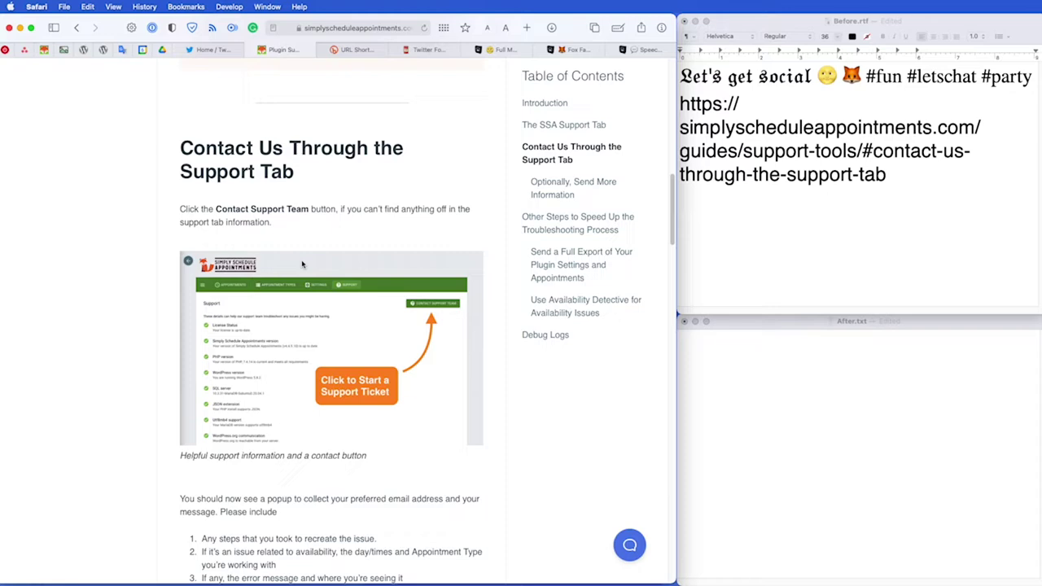
{"action": "scroll", "coordinate": [302, 263], "scroll_direction": "down", "scroll_amount": 1}
{"action": "key", "text": "ctrl+shift+Tab"}
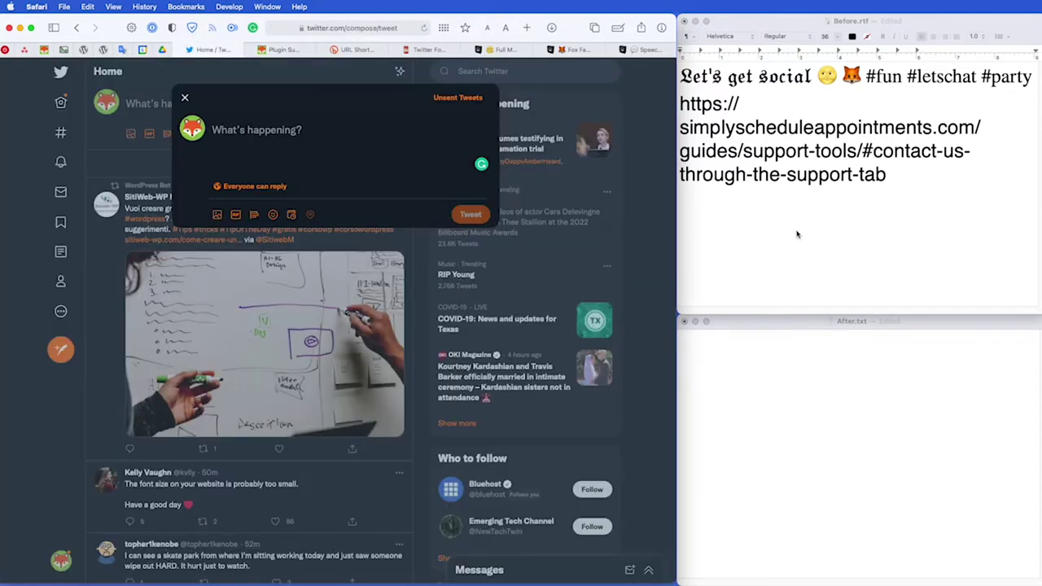
{"action": "left_click", "coordinate": [787, 233]}
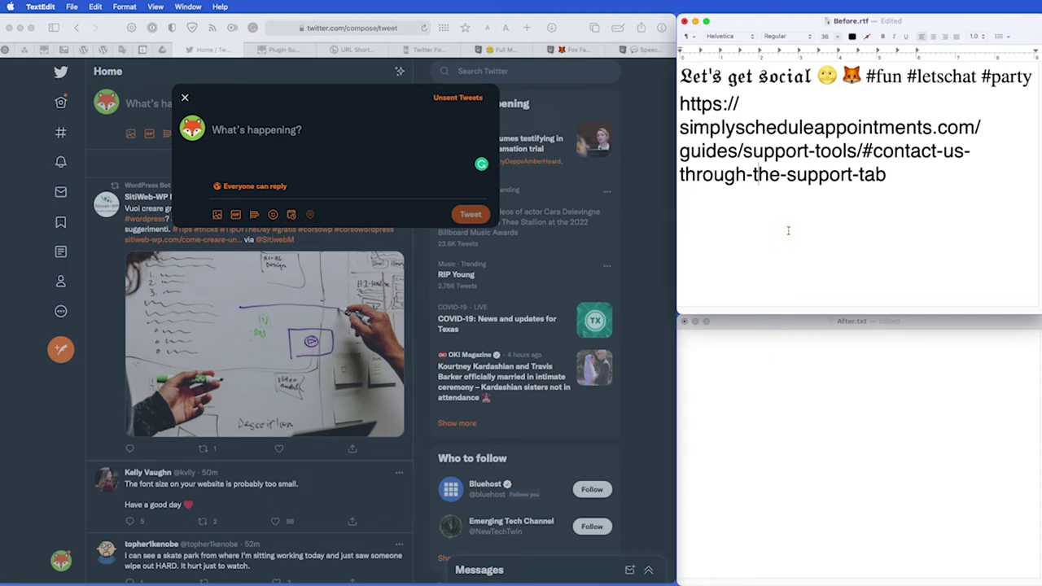
Select the decorative "Let's get social" text in Before.rtf and examine the font variants offered for it on the LingoJam Twitter Fonts page.
{"action": "left_click_drag", "start_coordinate": [812, 82], "coordinate": [675, 84]}
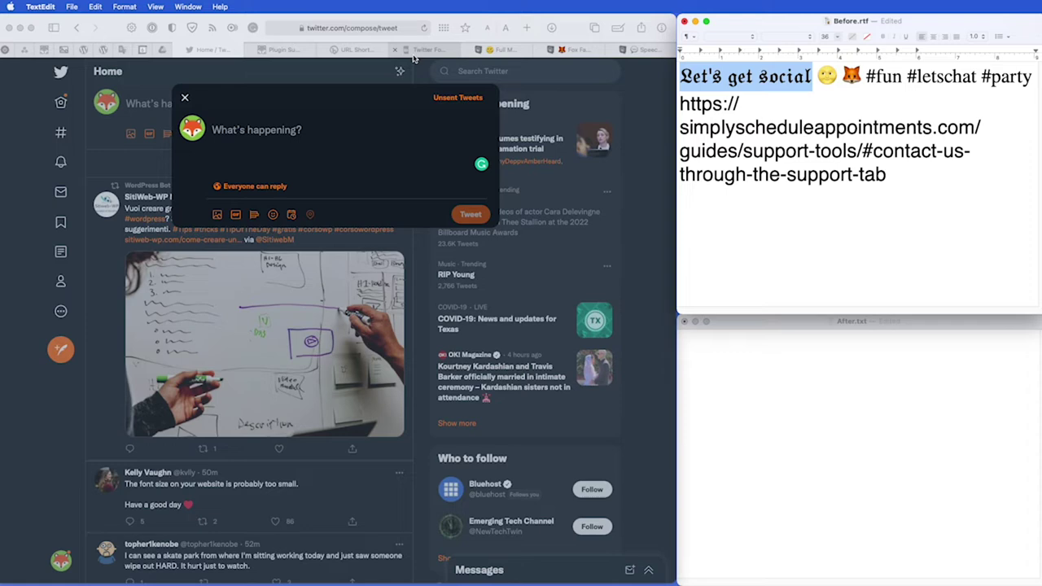
{"action": "left_click", "coordinate": [415, 53]}
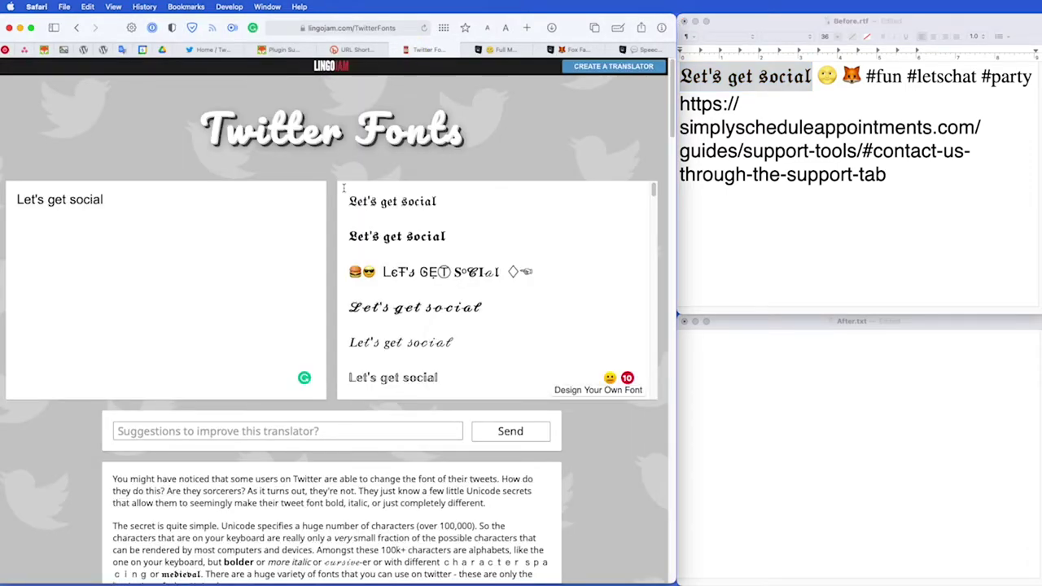
{"action": "scroll", "coordinate": [415, 325], "scroll_direction": "down", "scroll_amount": 1}
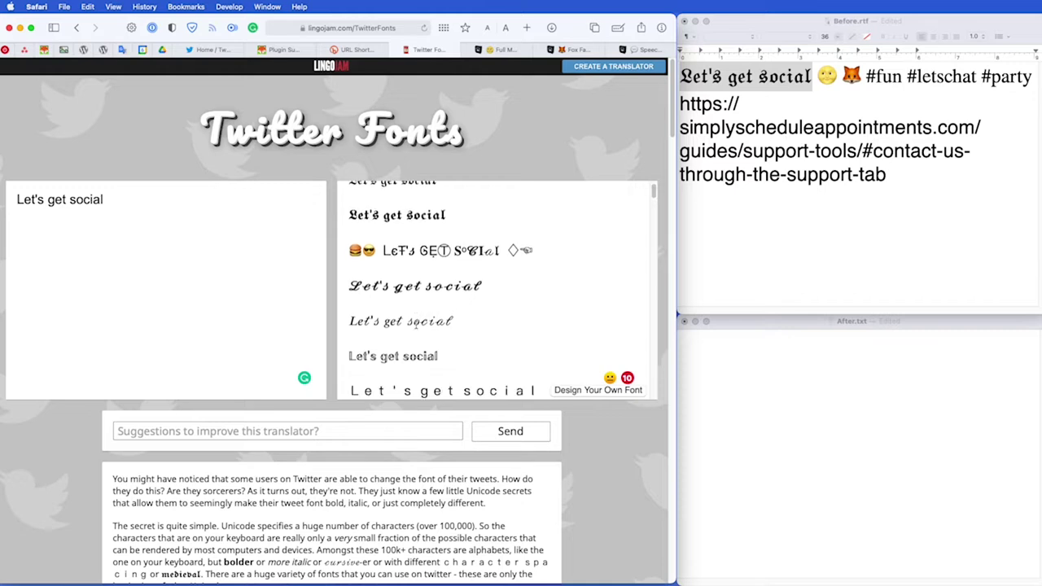
{"action": "scroll", "coordinate": [415, 325], "scroll_direction": "up", "scroll_amount": 1}
{"action": "scroll", "coordinate": [416, 325], "scroll_direction": "down", "scroll_amount": 5}
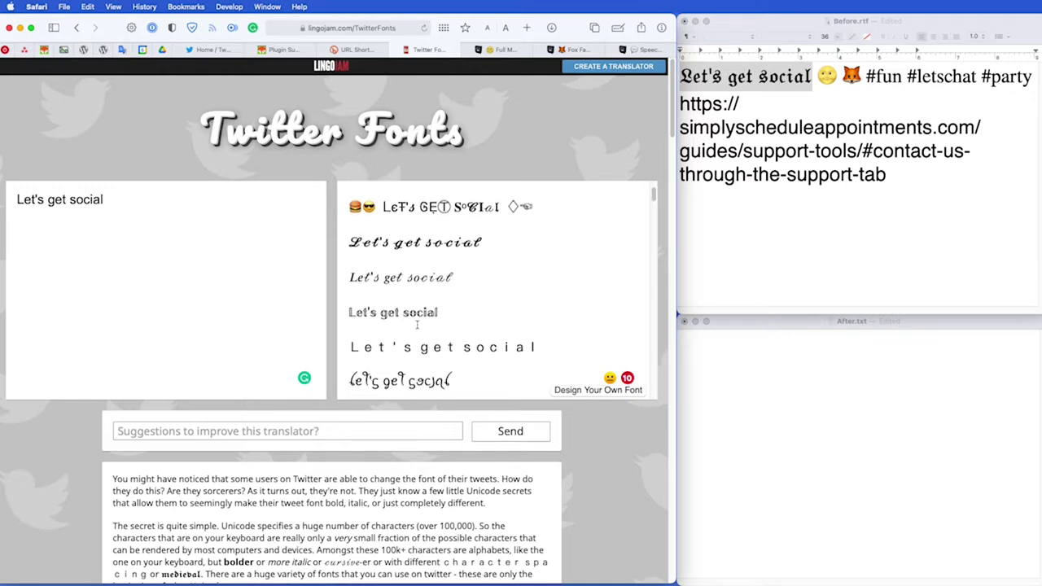
{"action": "left_click_drag", "start_coordinate": [452, 289], "coordinate": [359, 291]}
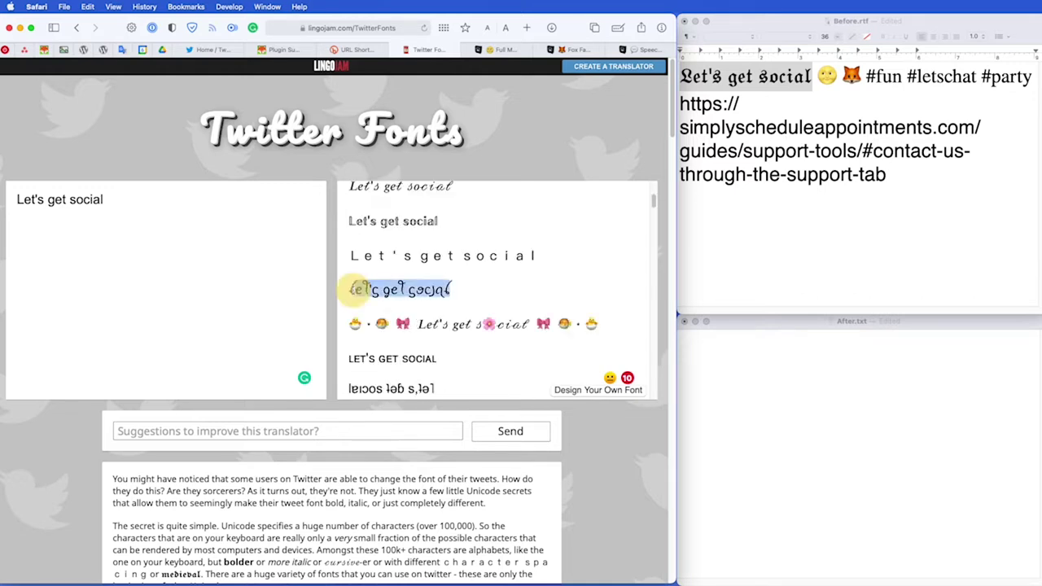
{"action": "left_click", "coordinate": [436, 298]}
{"action": "scroll", "coordinate": [436, 298], "scroll_direction": "down", "scroll_amount": 1}
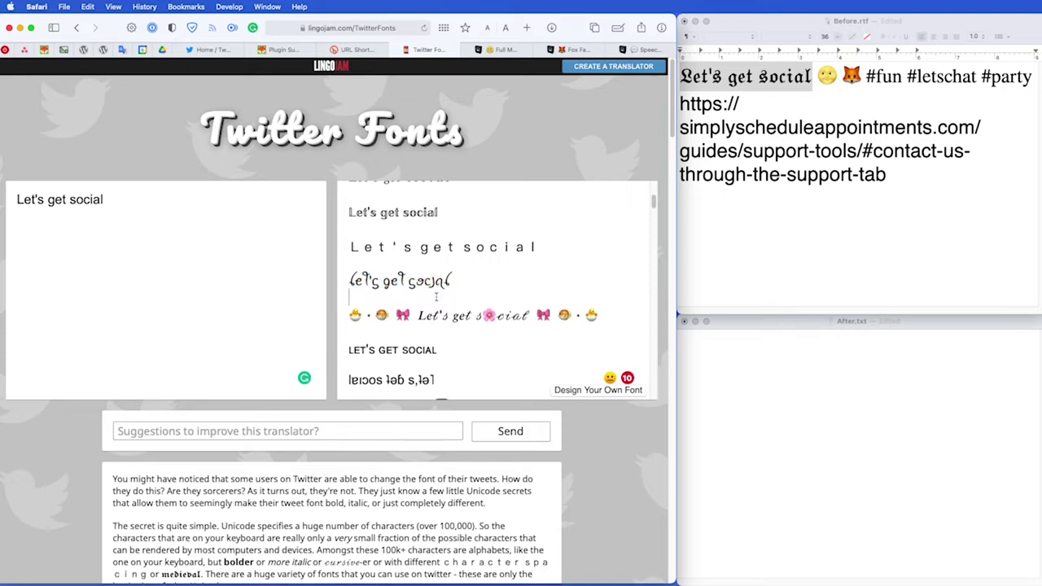
{"action": "scroll", "coordinate": [435, 298], "scroll_direction": "down", "scroll_amount": 4}
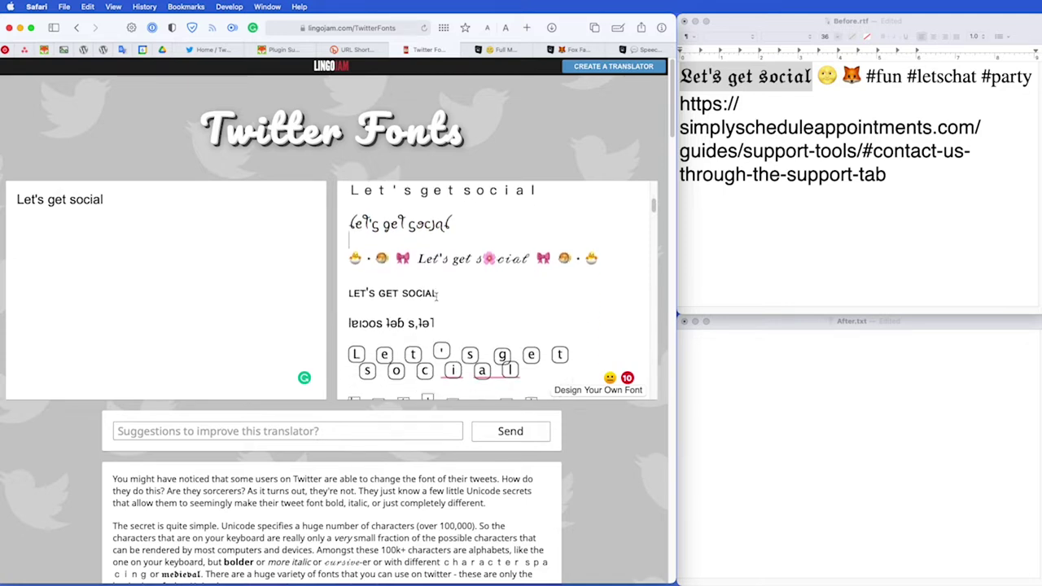
{"action": "scroll", "coordinate": [436, 296], "scroll_direction": "down", "scroll_amount": 1}
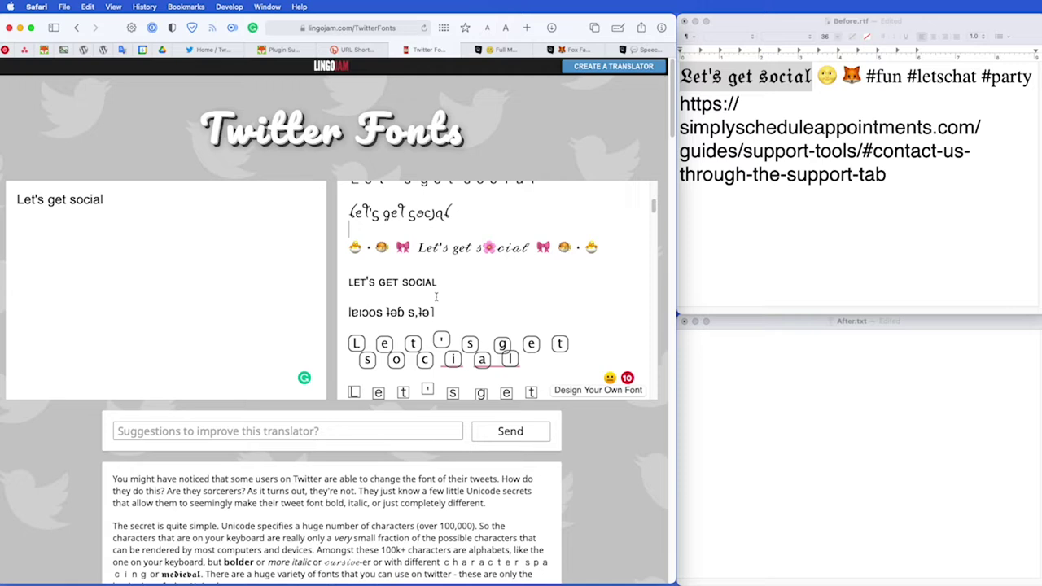
{"action": "scroll", "coordinate": [436, 296], "scroll_direction": "down", "scroll_amount": 1}
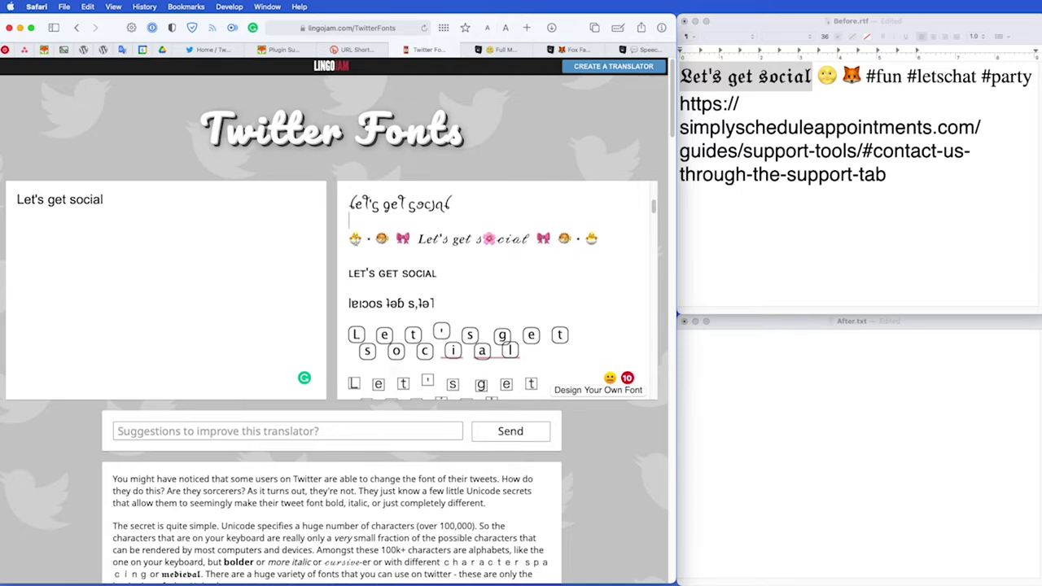
{"action": "scroll", "coordinate": [371, 250], "scroll_direction": "down", "scroll_amount": 8}
{"action": "left_click_drag", "start_coordinate": [431, 348], "coordinate": [342, 347]}
{"action": "scroll", "coordinate": [342, 306], "scroll_direction": "down", "scroll_amount": 3}
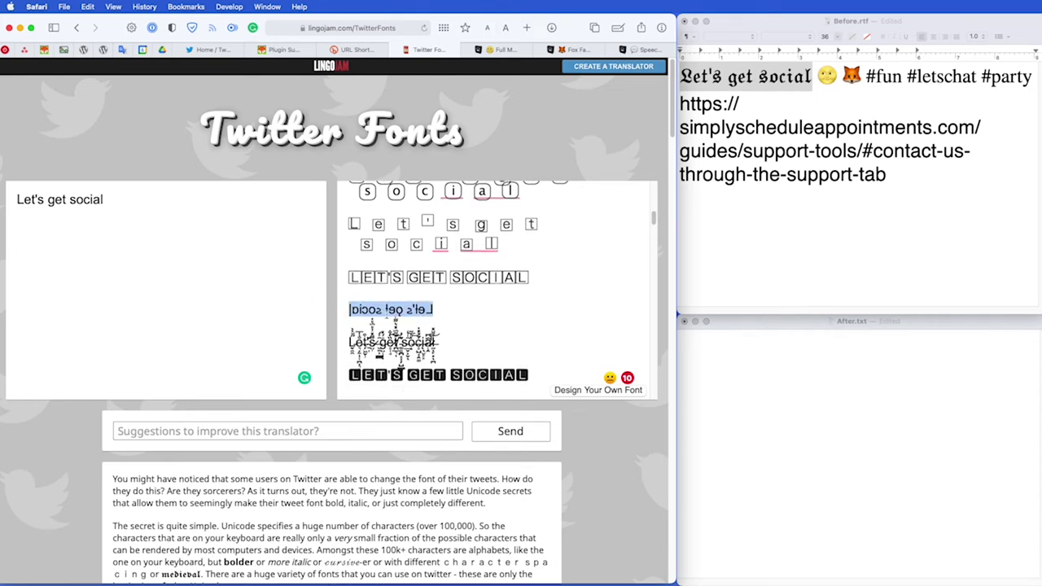
{"action": "scroll", "coordinate": [456, 326], "scroll_direction": "up", "scroll_amount": 15}
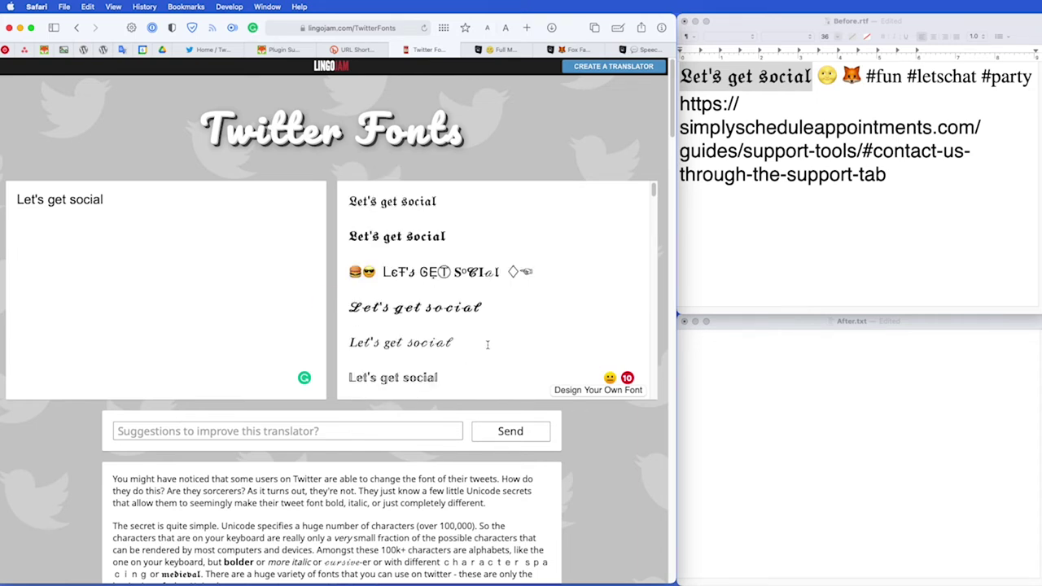
Write "Let's get social" as plain text in After.txt, with the tweet composer open in the browser.
{"action": "left_click", "coordinate": [220, 49]}
{"action": "left_click", "coordinate": [839, 373]}
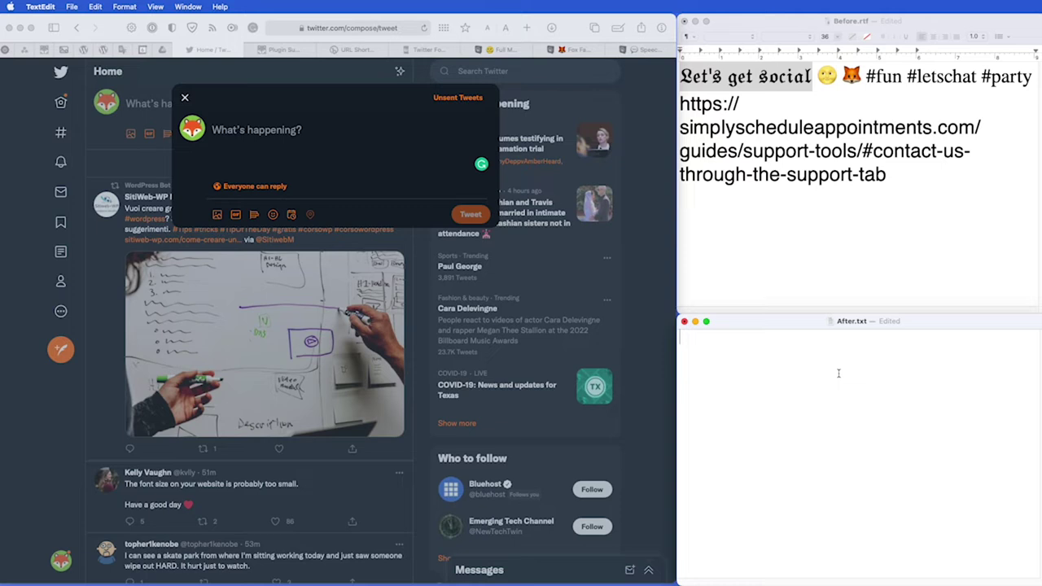
{"action": "type", "text": "Let's get soci"}
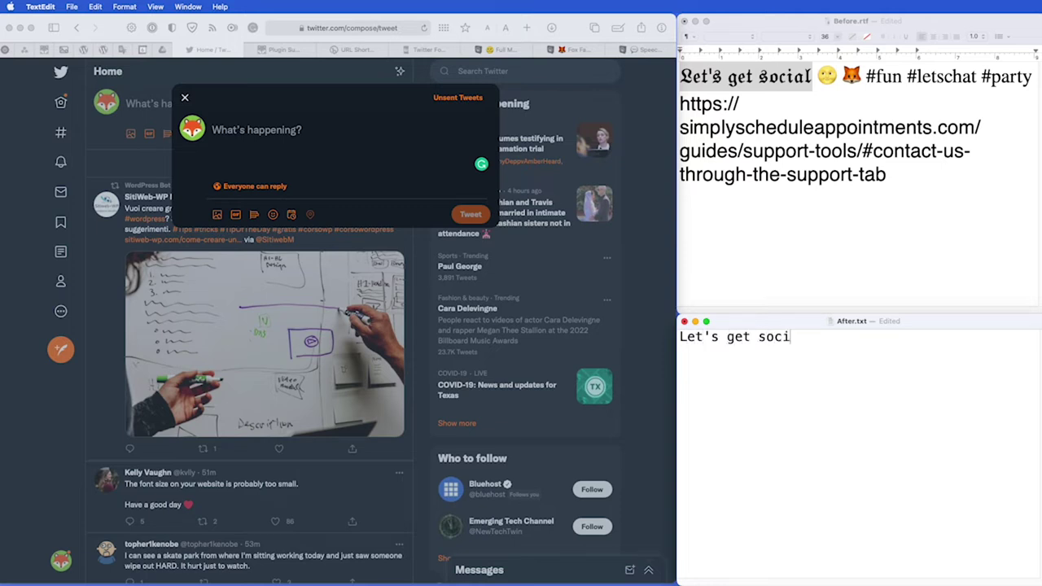
{"action": "type", "text": "al"}
{"action": "left_click", "coordinate": [814, 267]}
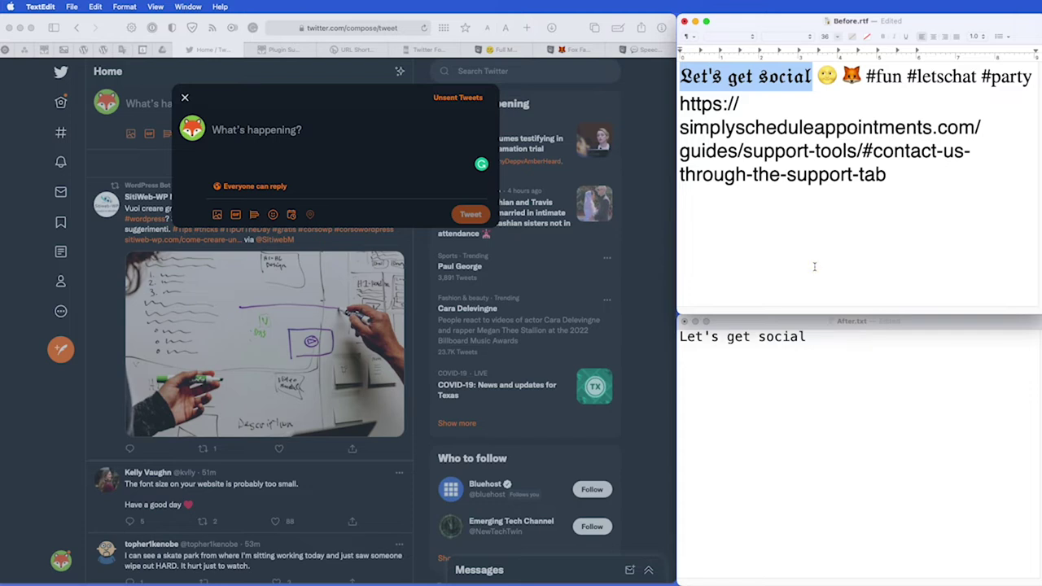
{"action": "left_click", "coordinate": [814, 366]}
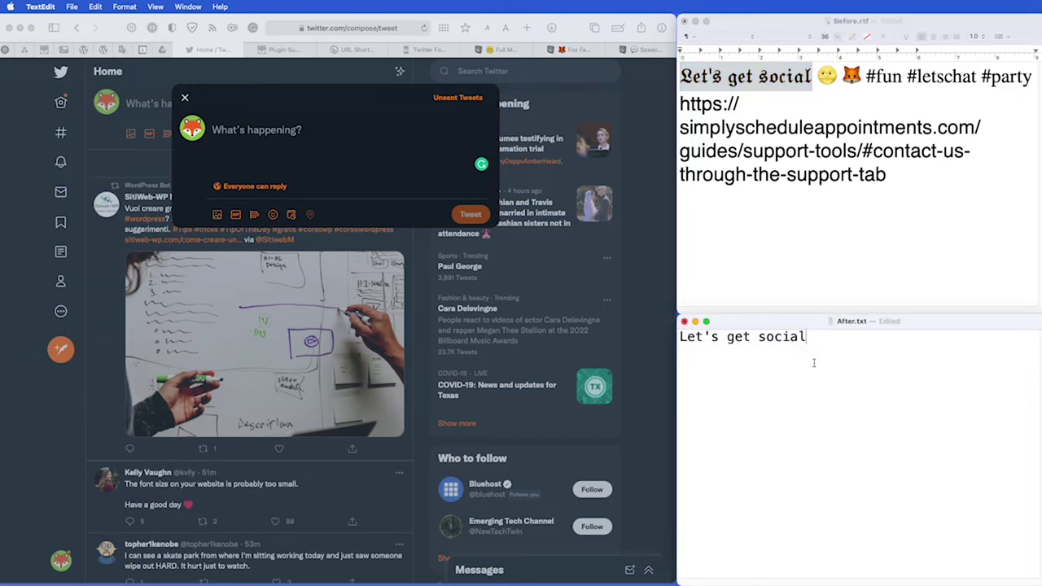
{"action": "left_click", "coordinate": [783, 400]}
Examine the Emojipedia descriptions of the moon emoji and the fox emoji from Before.rtf, plus the Speech Balloon entry.
{"action": "left_click", "coordinate": [833, 108]}
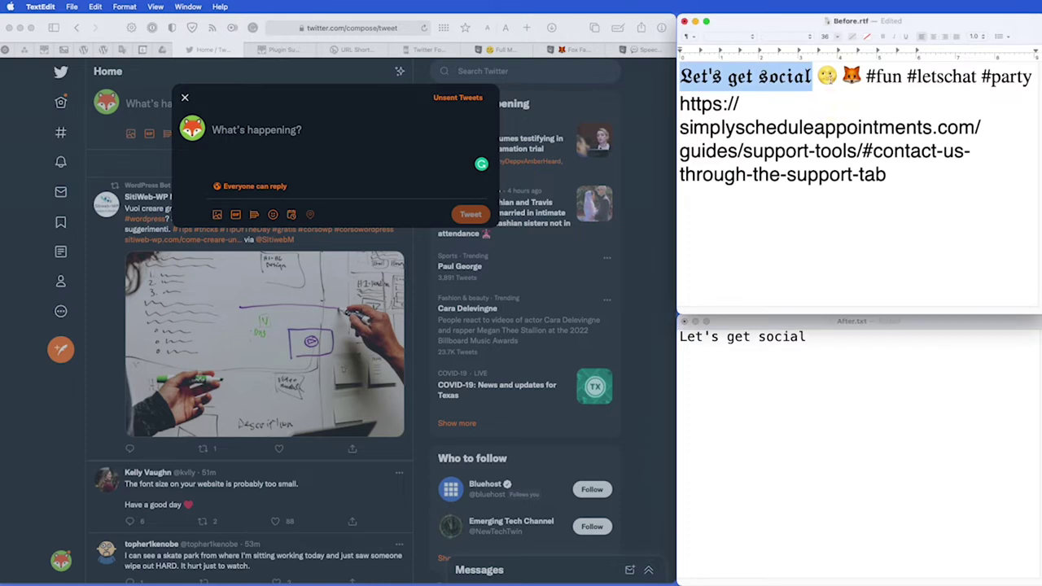
{"action": "left_click", "coordinate": [827, 77]}
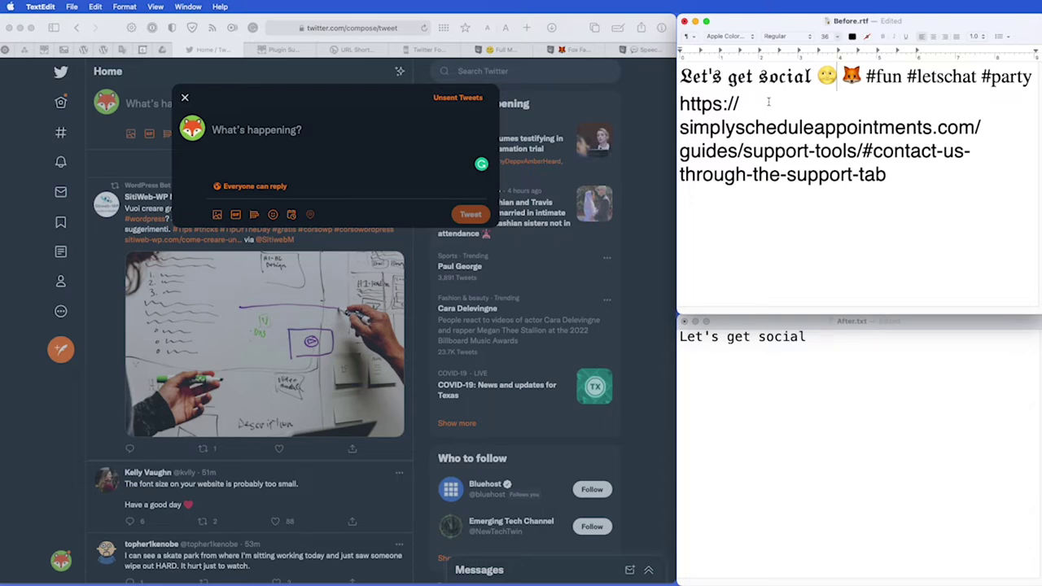
{"action": "left_click", "coordinate": [494, 52]}
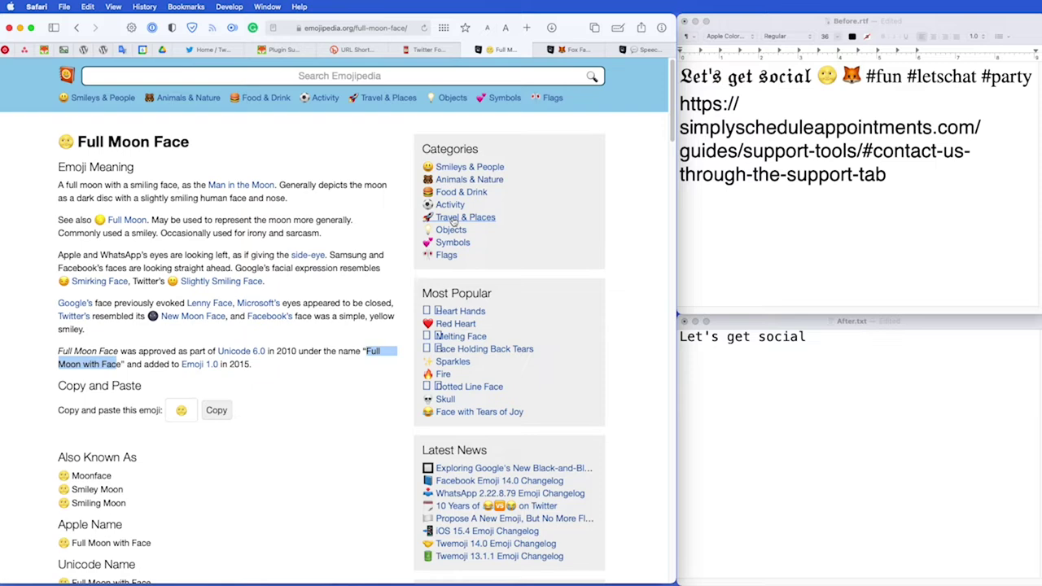
{"action": "left_click", "coordinate": [570, 50]}
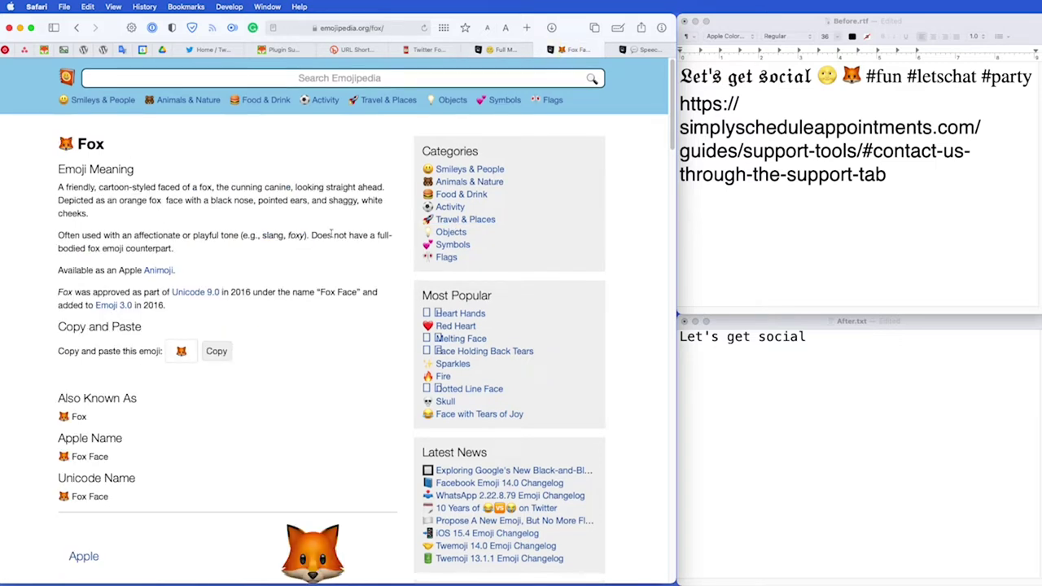
{"action": "left_click", "coordinate": [500, 50]}
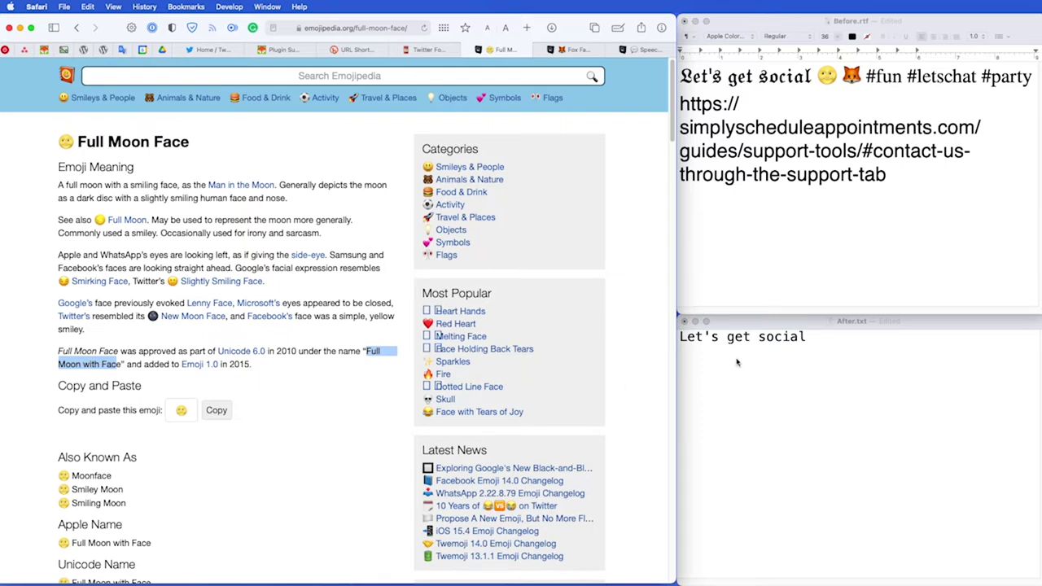
{"action": "left_click", "coordinate": [788, 371]}
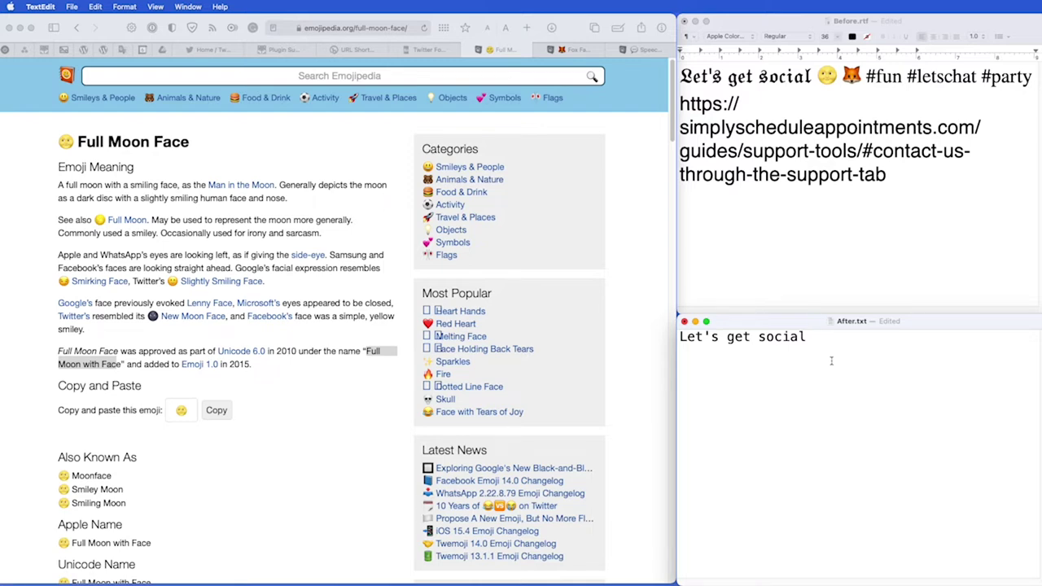
{"action": "left_click", "coordinate": [624, 50]}
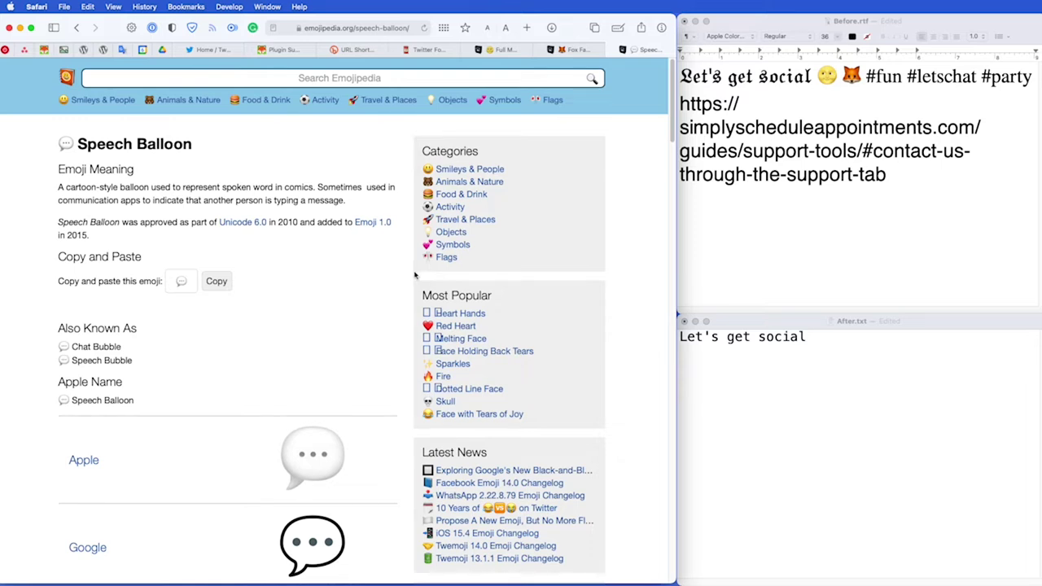
{"action": "left_click", "coordinate": [568, 50]}
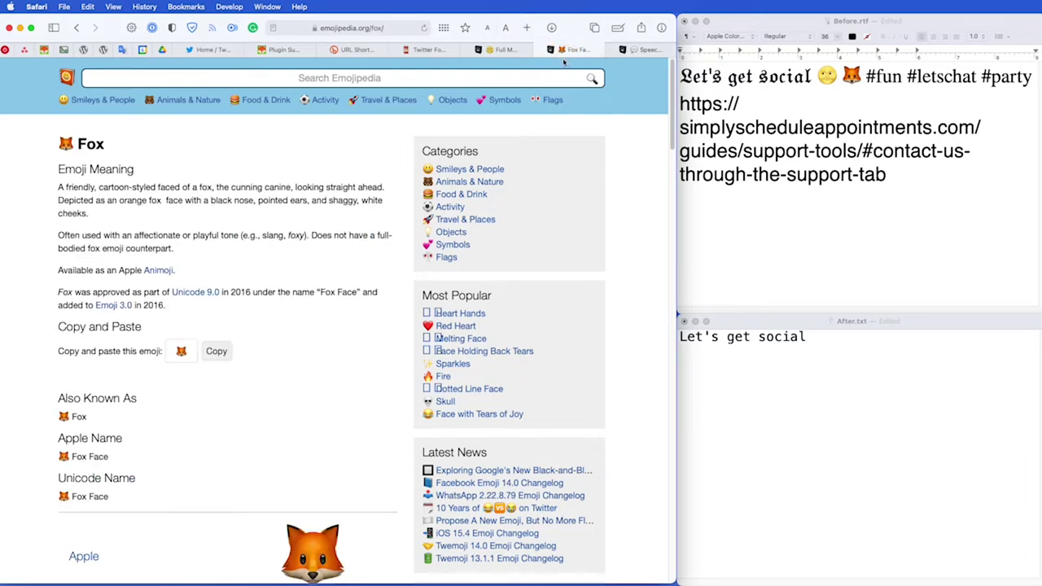
{"action": "left_click", "coordinate": [277, 50]}
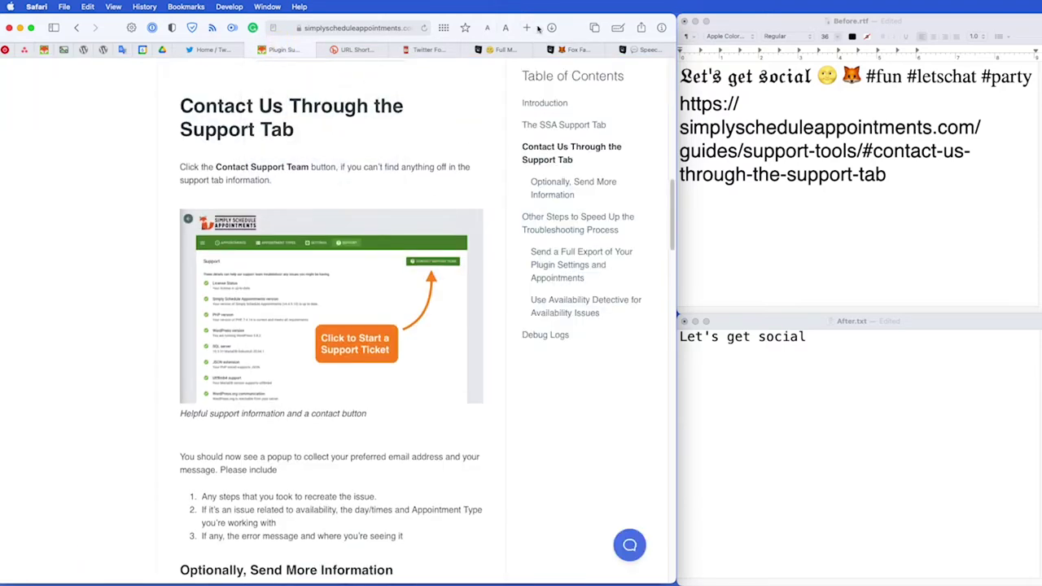
Copy the fox emoji from Before.rtf and paste it after "Let's get social" in After.txt, separated by a space.
{"action": "left_click", "coordinate": [858, 69]}
{"action": "left_click_drag", "start_coordinate": [839, 76], "coordinate": [863, 75]}
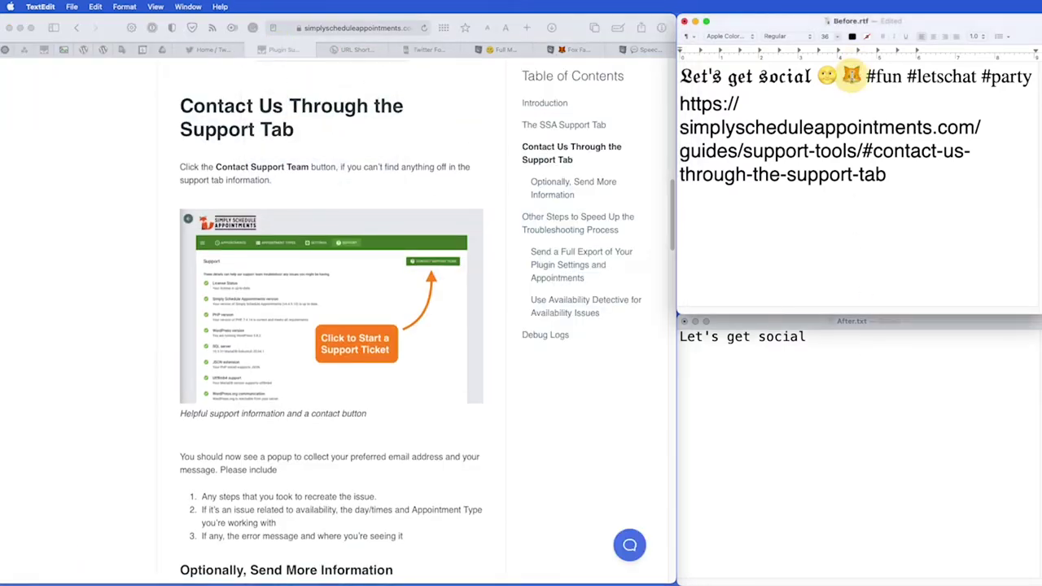
{"action": "key", "text": "super+c"}
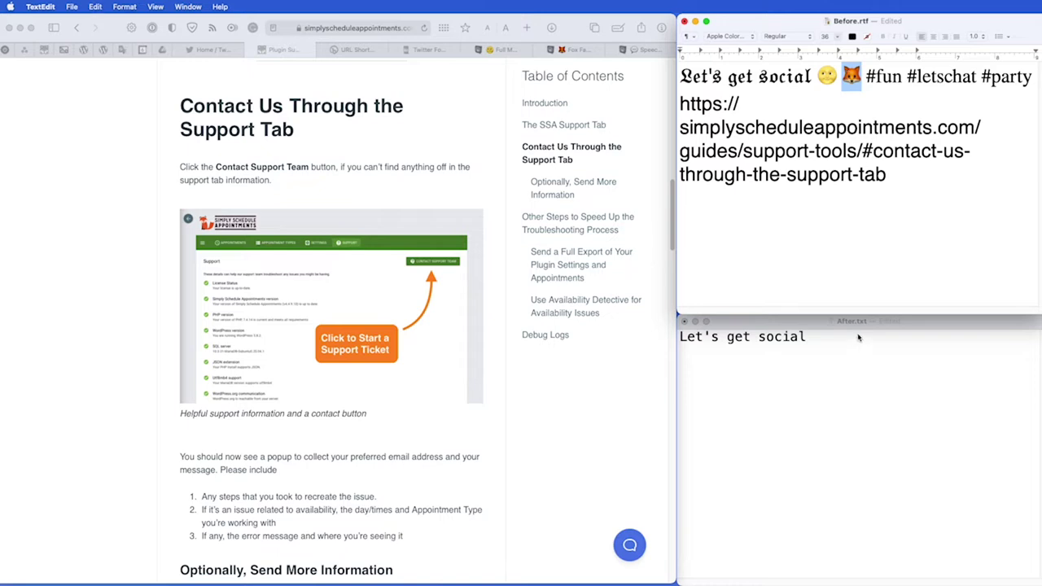
{"action": "left_click", "coordinate": [857, 337]}
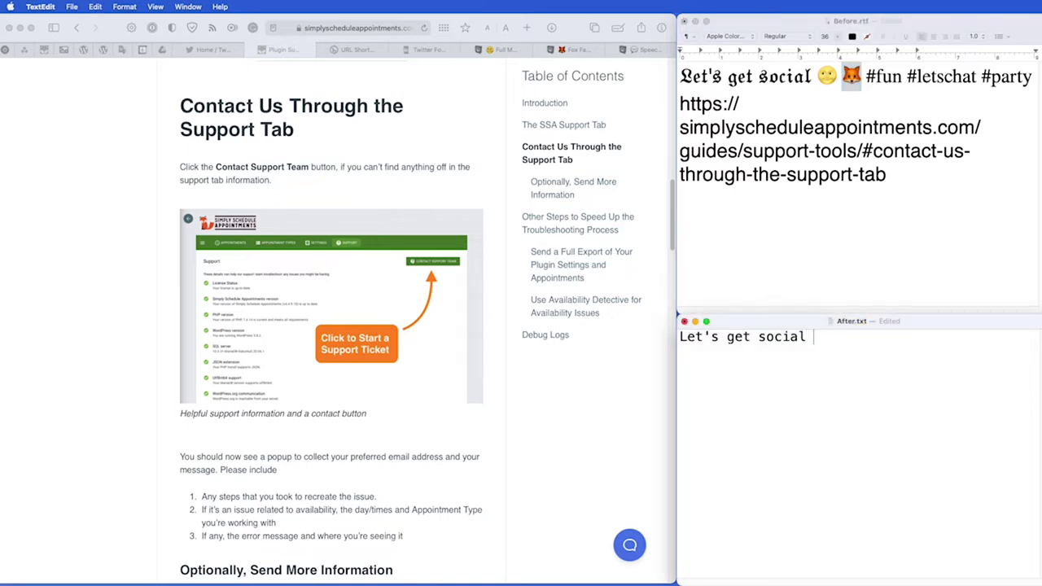
{"action": "key", "text": "super+v"}
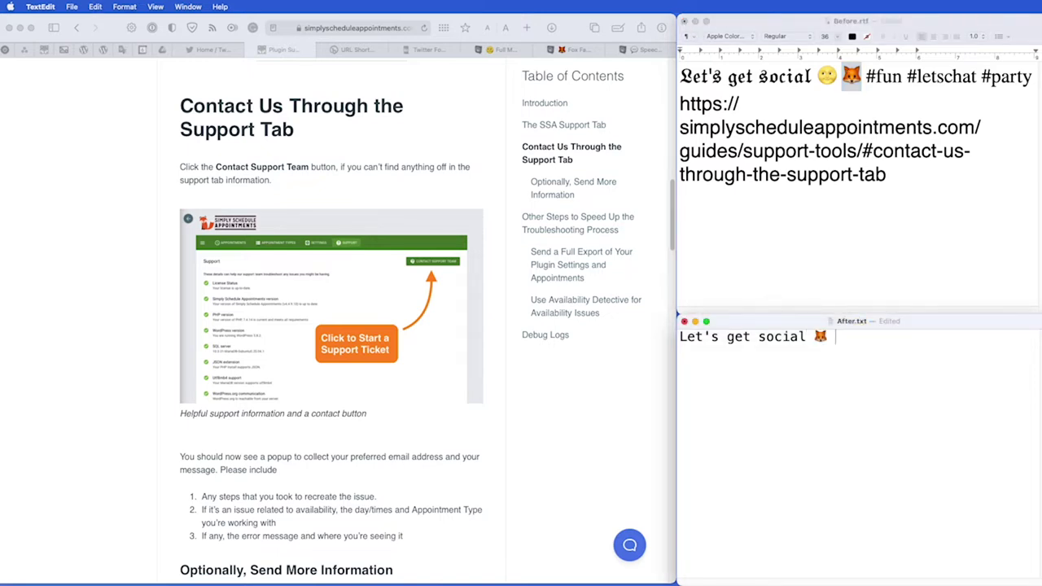
Copy the #letschat hashtag from Before.rtf into After.txt after the fox emoji and capitalise each word as #LetsChat.
{"action": "left_click", "coordinate": [210, 50]}
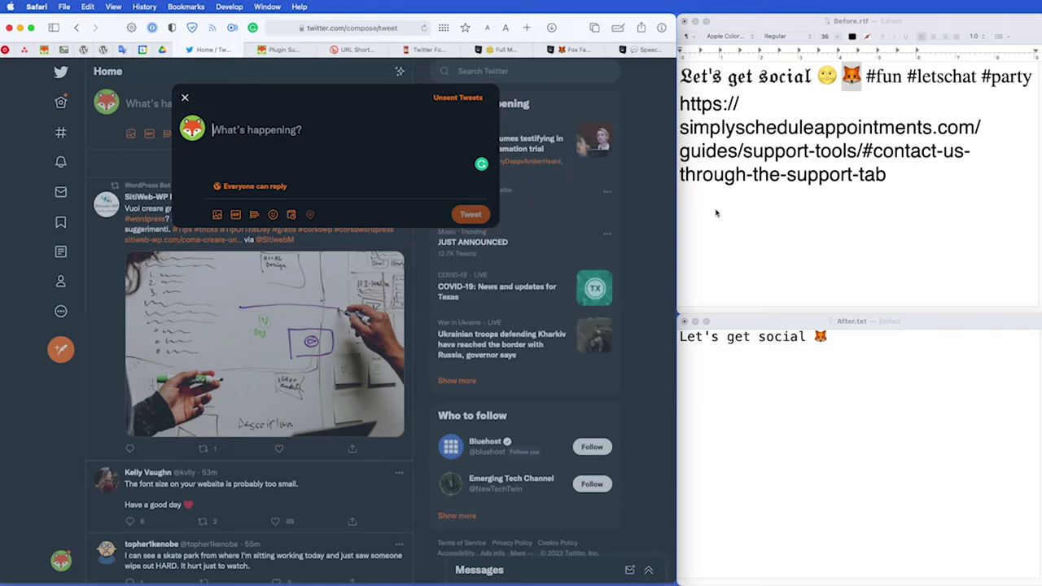
{"action": "left_click", "coordinate": [742, 213]}
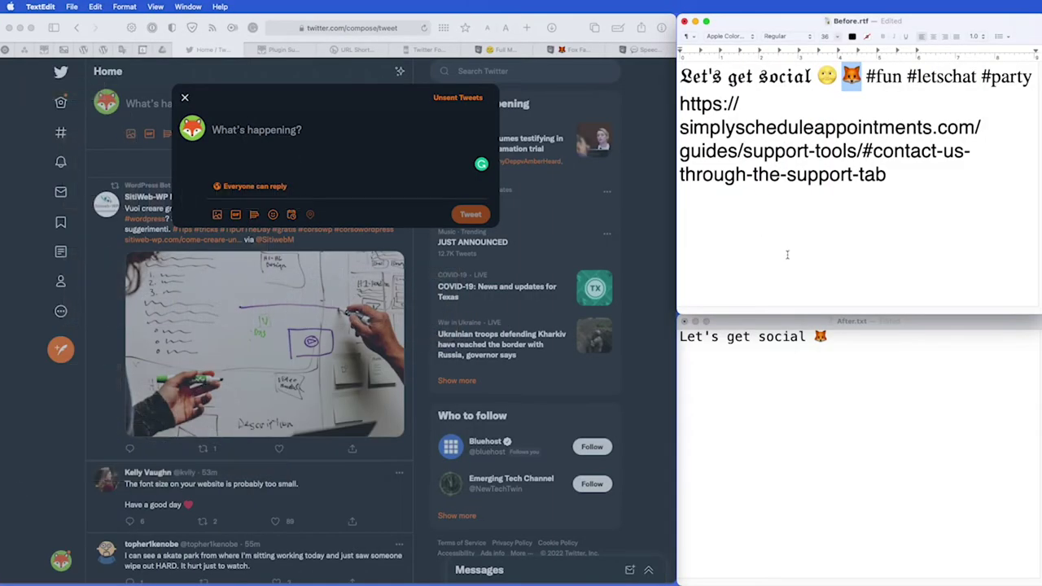
{"action": "left_click", "coordinate": [848, 350]}
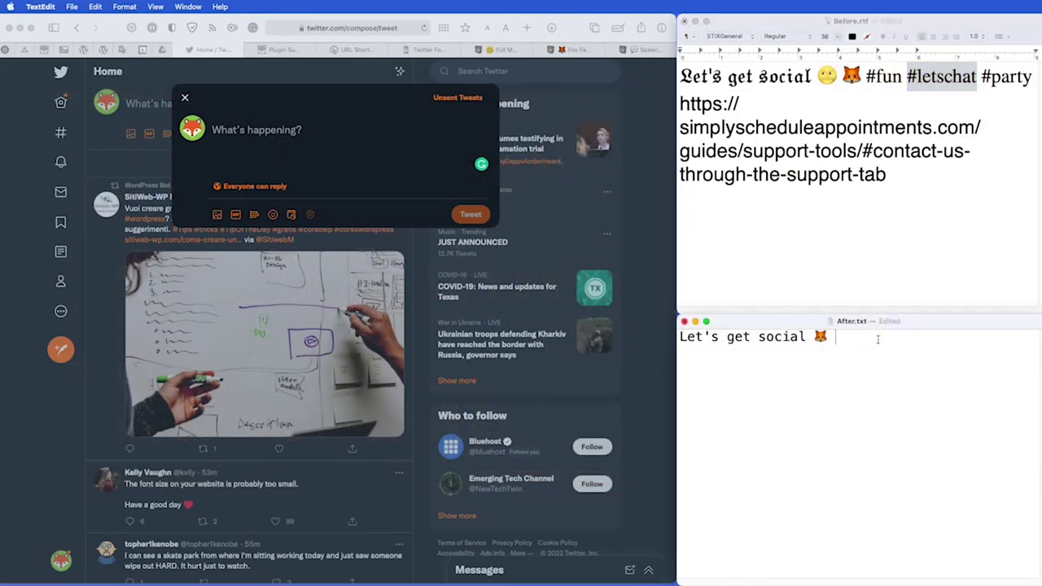
{"action": "key", "text": "cmd+v"}
{"action": "left_click", "coordinate": [847, 339]}
{"action": "key", "text": "BackSpace"}
{"action": "type", "text": "L"}
{"action": "left_click", "coordinate": [883, 340]}
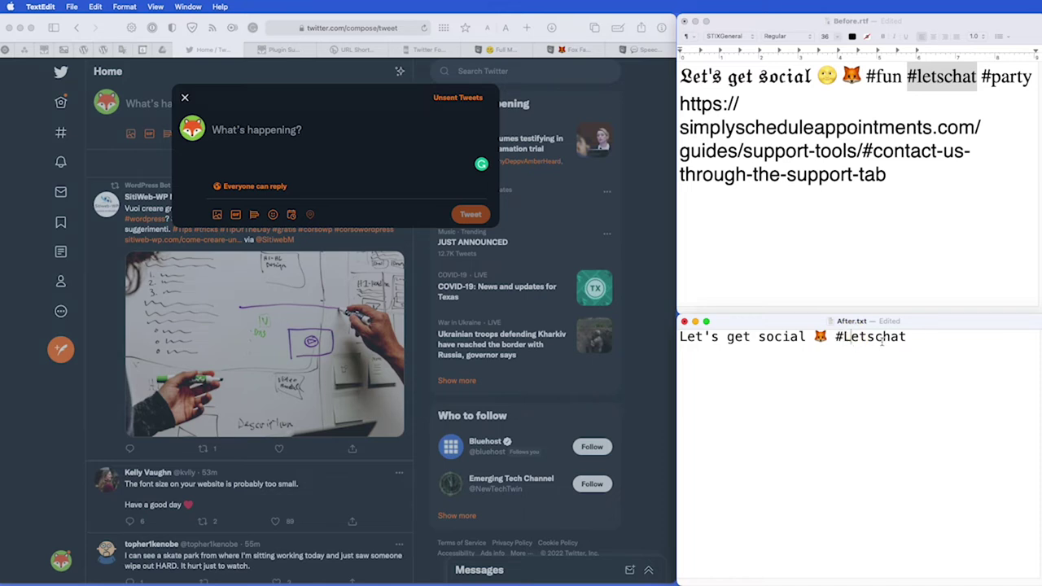
{"action": "key", "text": "BackSpace"}
{"action": "type", "text": "C"}
Examine the word breaks in the #LetsChat hashtag in After.txt and the long URL with its anchor in Before.rtf.
{"action": "left_click_drag", "start_coordinate": [837, 342], "coordinate": [907, 339]}
{"action": "left_click", "coordinate": [842, 362]}
{"action": "left_click_drag", "start_coordinate": [843, 336], "coordinate": [875, 338]}
{"action": "left_click", "coordinate": [881, 338]}
{"action": "key", "text": "super+grave"}
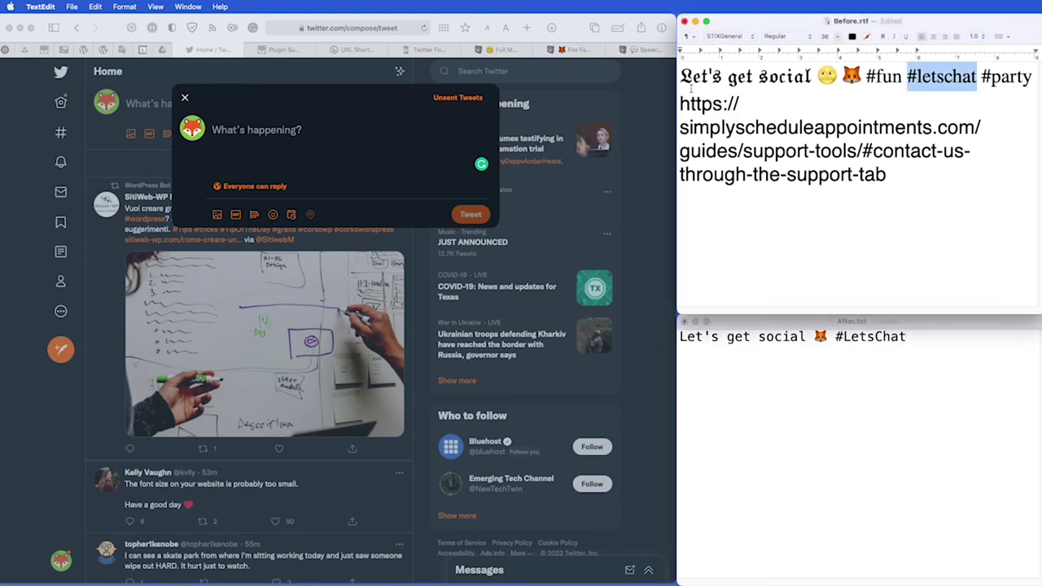
{"action": "left_click_drag", "start_coordinate": [682, 103], "coordinate": [942, 177]}
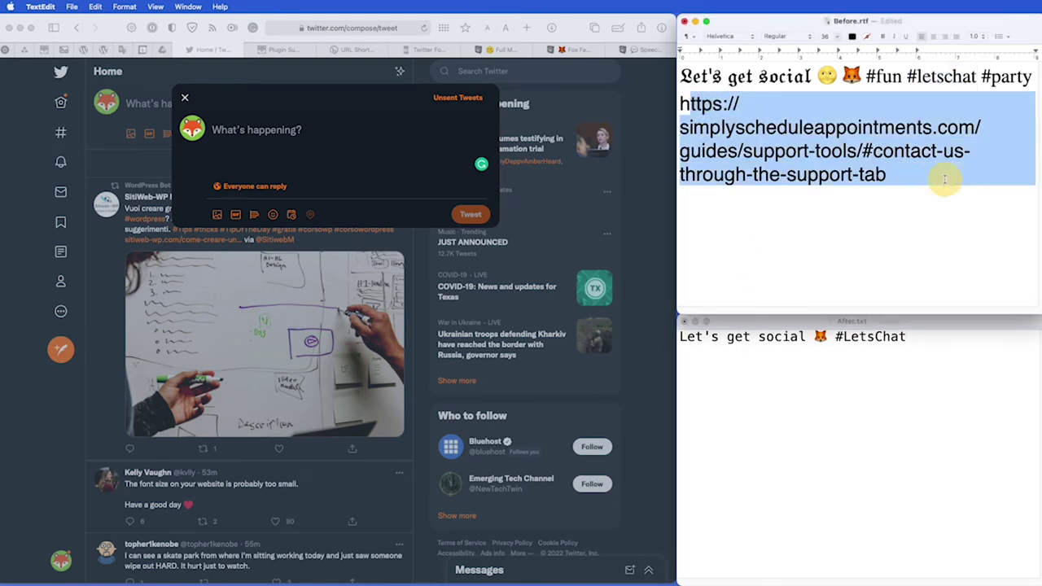
{"action": "left_click", "coordinate": [944, 178]}
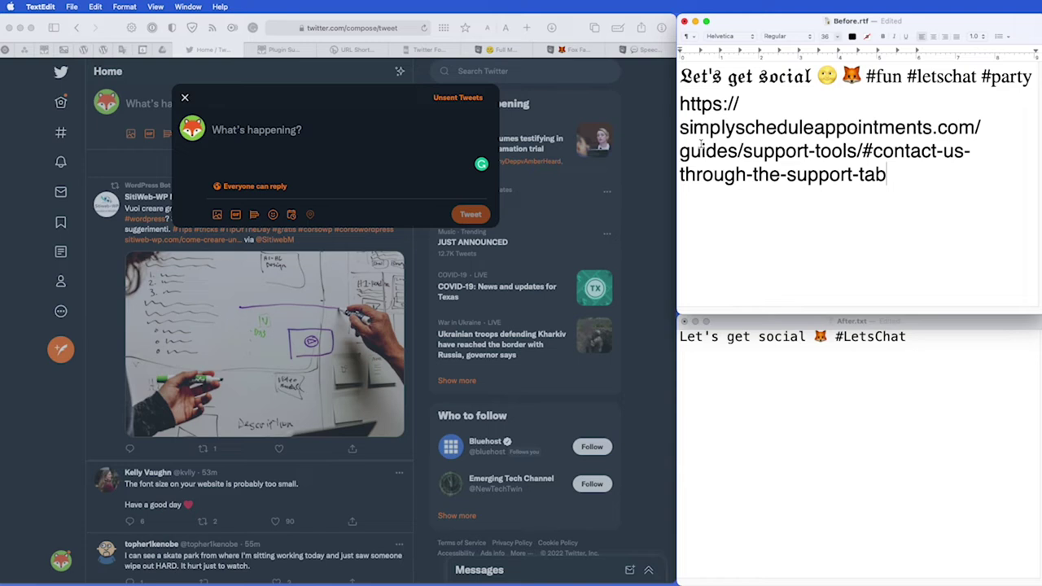
{"action": "left_click_drag", "start_coordinate": [684, 130], "coordinate": [916, 170]}
{"action": "left_click", "coordinate": [916, 170]}
{"action": "mouse_move", "coordinate": [862, 151]}
{"action": "left_mouse_down"}
{"action": "mouse_move", "coordinate": [893, 172]}
{"action": "mouse_move", "coordinate": [873, 151]}
{"action": "left_mouse_up"}
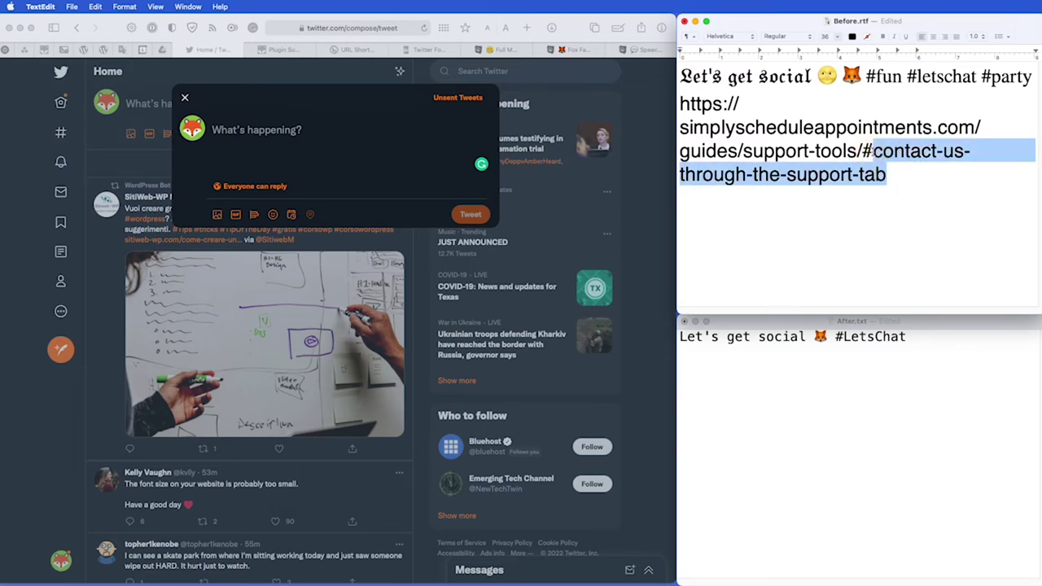
{"action": "left_click", "coordinate": [873, 151]}
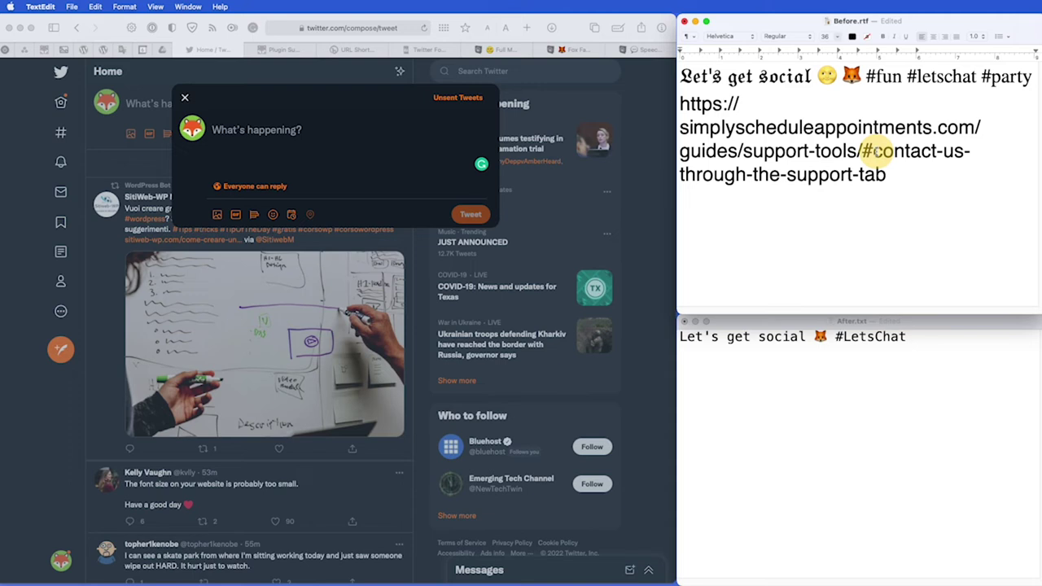
{"action": "left_click_drag", "start_coordinate": [873, 152], "coordinate": [886, 152]}
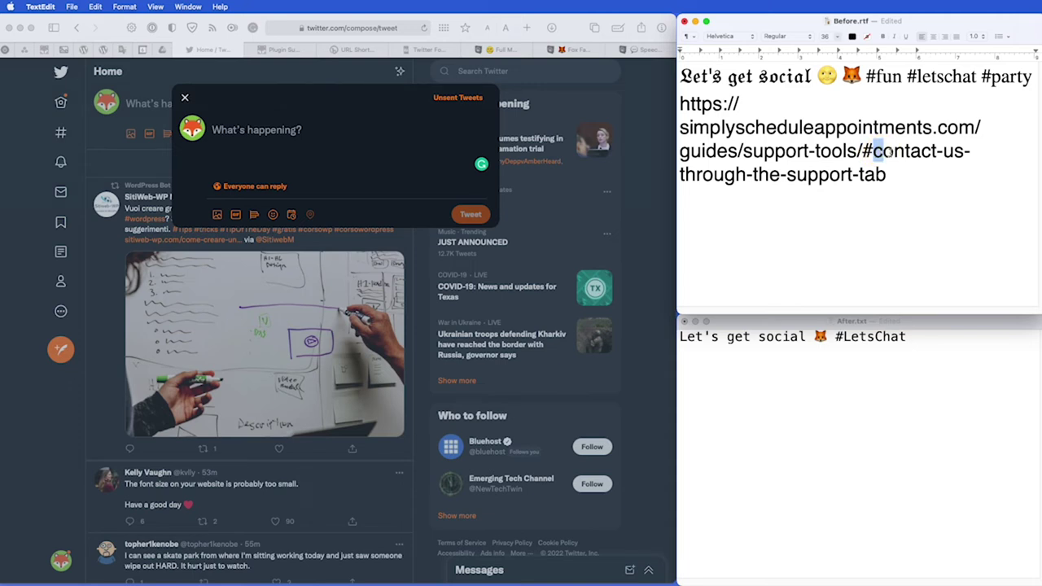
Copy the full support guide URL from Before.rtf, shorten it on Bitly and copy the short link.
{"action": "left_click_drag", "start_coordinate": [874, 193], "coordinate": [686, 106]}
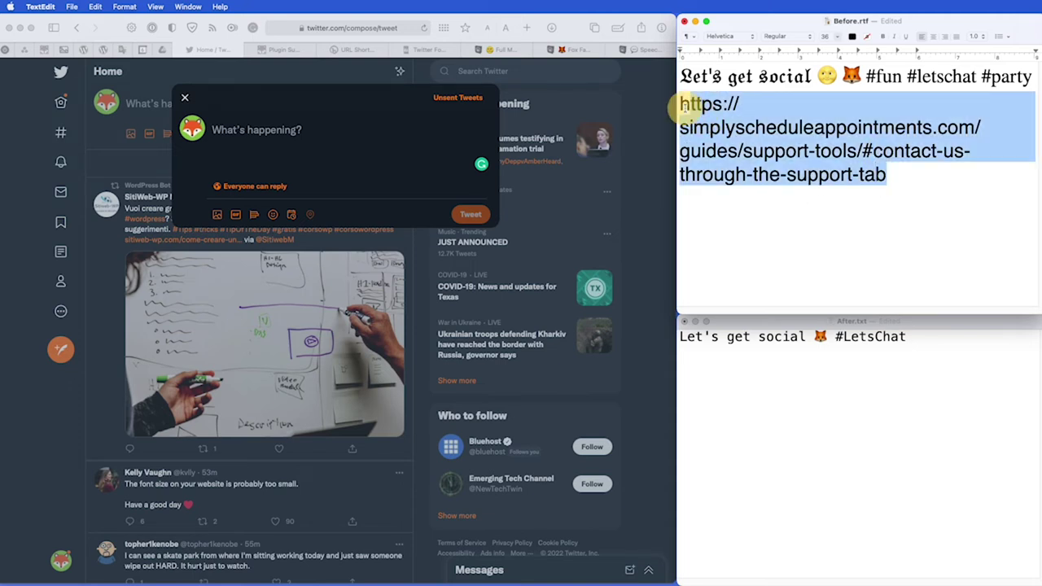
{"action": "key", "text": "super+c"}
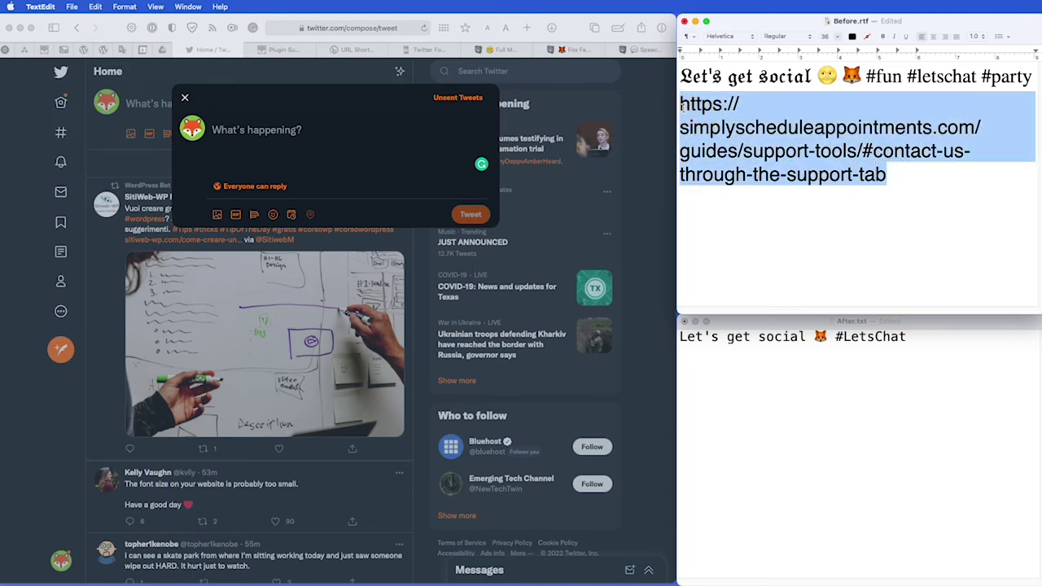
{"action": "left_click", "coordinate": [355, 50]}
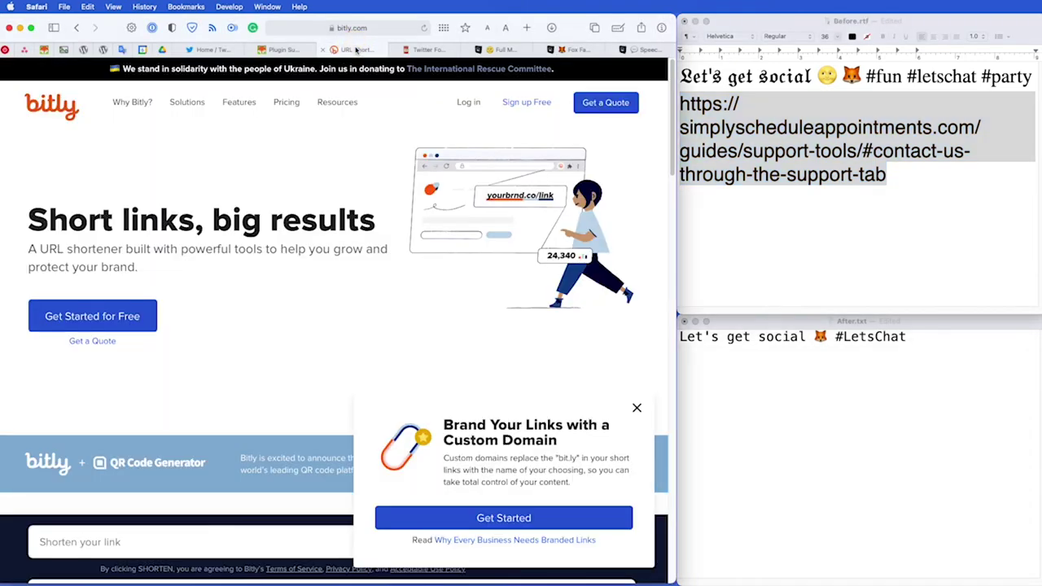
{"action": "mouse_move", "coordinate": [356, 113]}
{"action": "scroll", "coordinate": [294, 338], "scroll_direction": "down", "scroll_amount": 2}
{"action": "scroll", "coordinate": [295, 338], "scroll_direction": "down", "scroll_amount": 7}
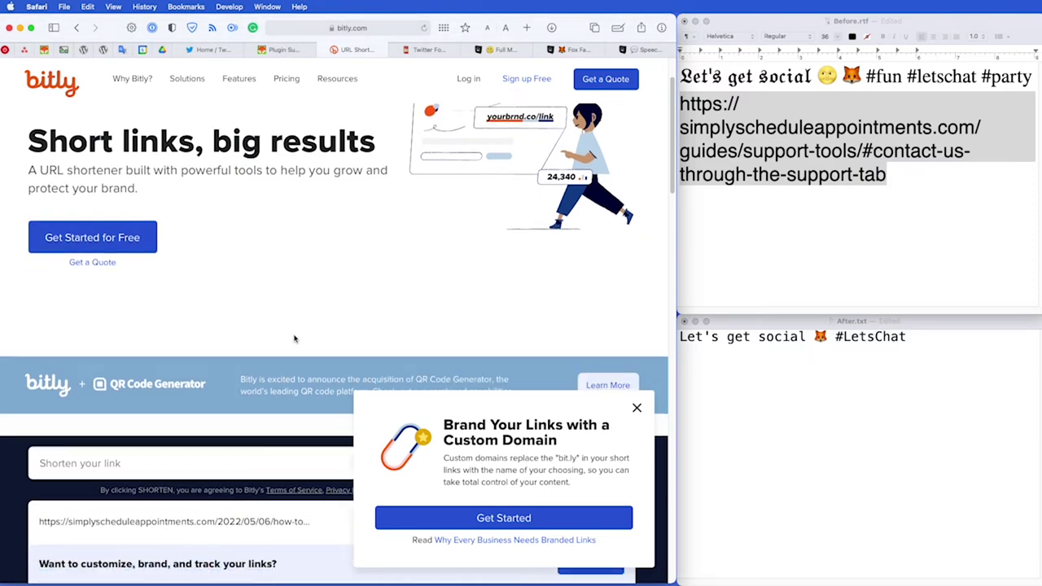
{"action": "left_click", "coordinate": [172, 251]}
{"action": "key", "text": "super+v"}
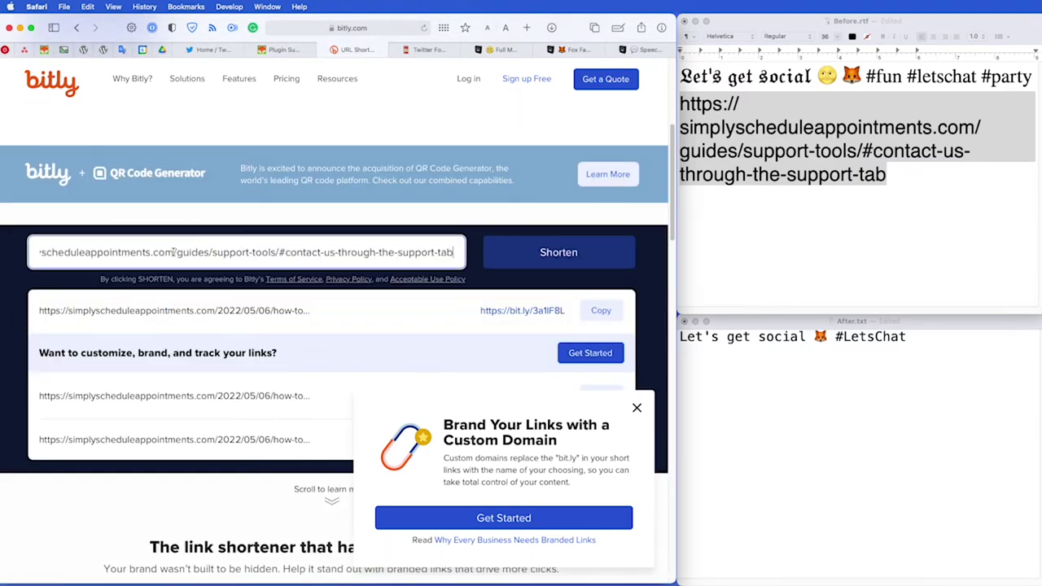
{"action": "left_click", "coordinate": [524, 261]}
{"action": "left_click", "coordinate": [524, 261]}
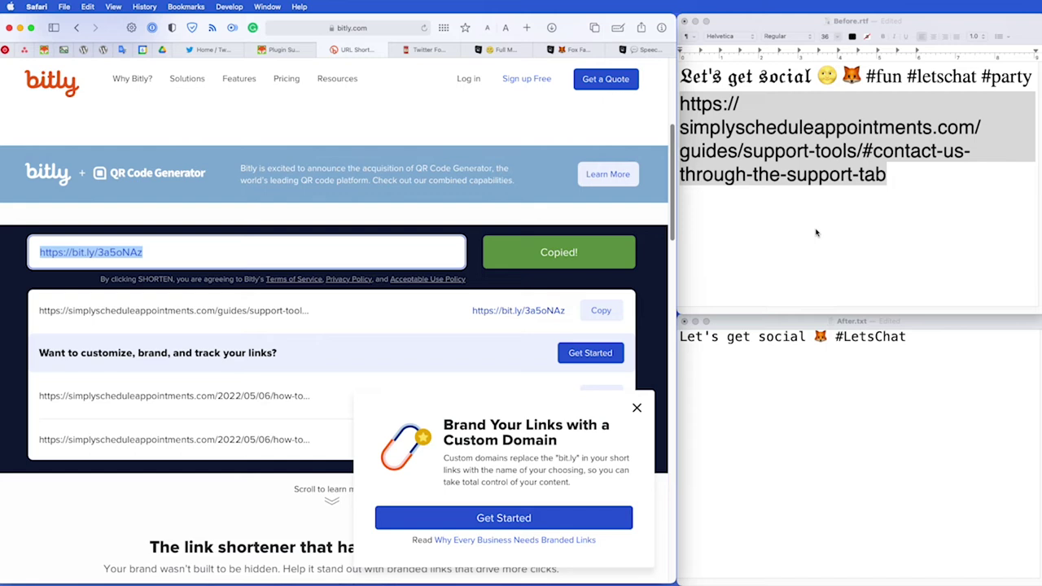
{"action": "left_click", "coordinate": [811, 421]}
{"action": "key", "text": "super+v"}
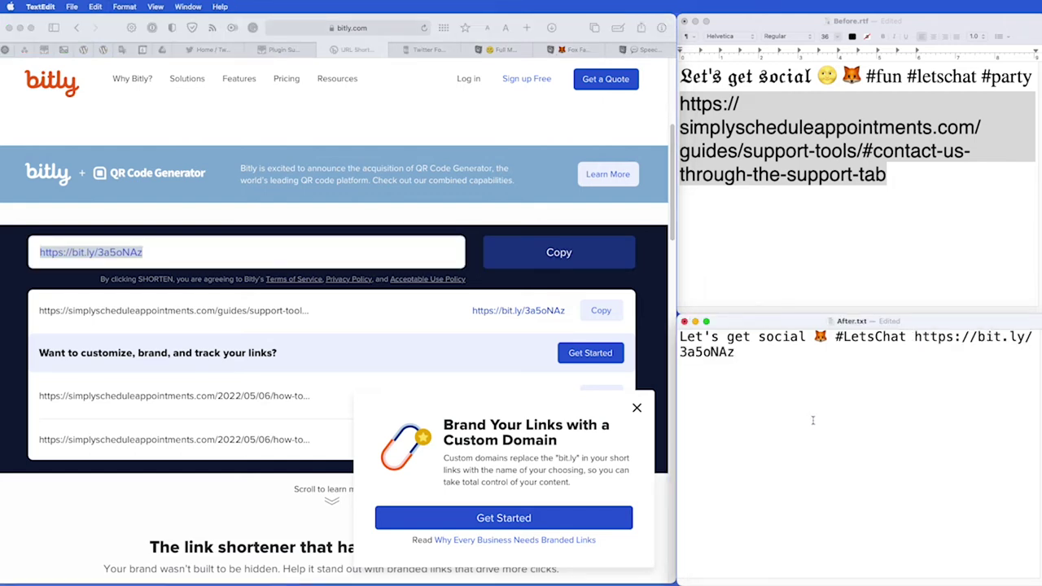
{"action": "left_click_drag", "start_coordinate": [834, 337], "coordinate": [879, 342]}
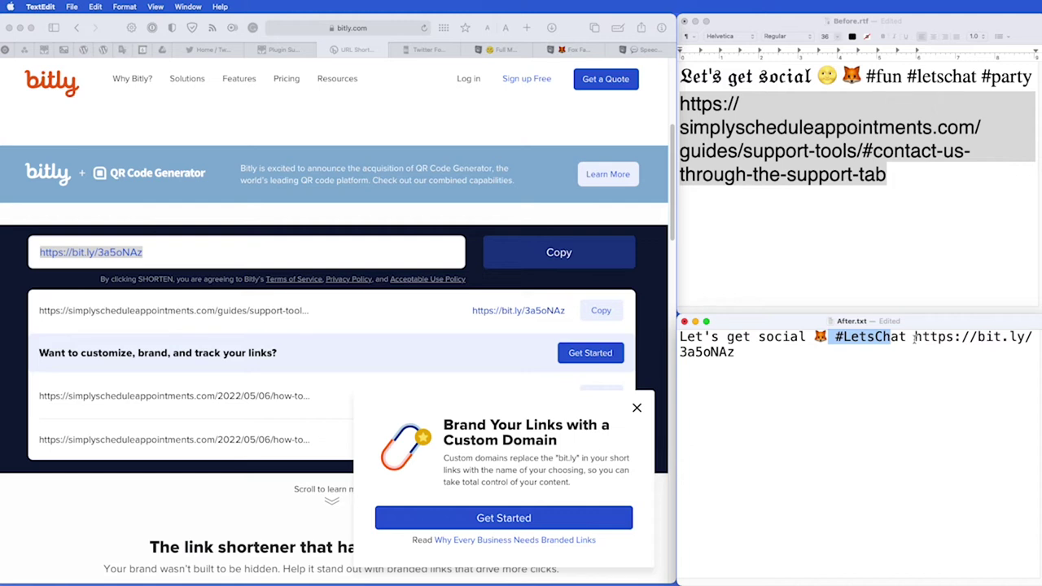
{"action": "left_click", "coordinate": [914, 338]}
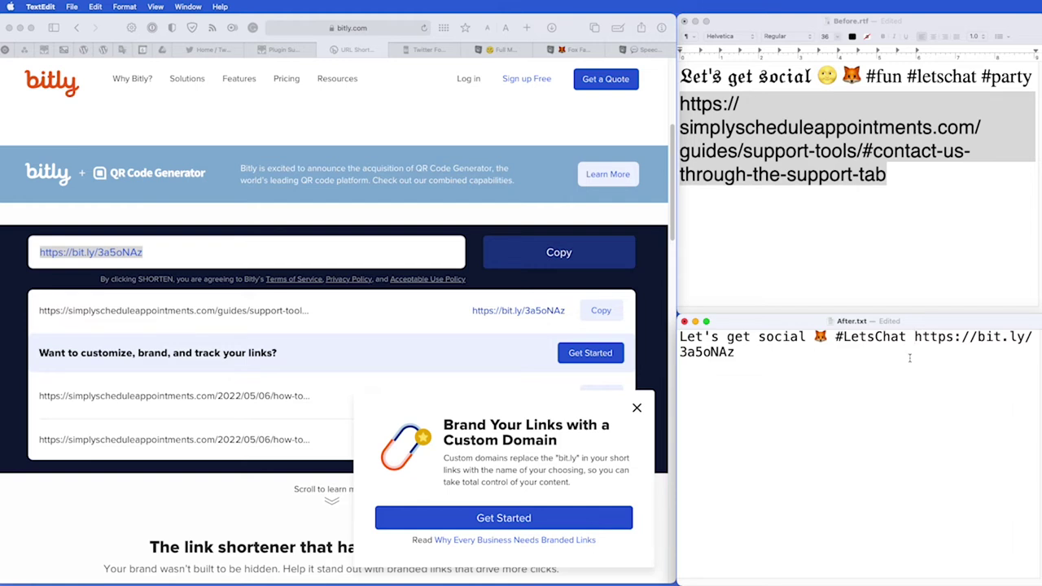
{"action": "left_click", "coordinate": [745, 371]}
Copy the whole post from After.txt into the tweet composer and attach the face-with-cowboy PNG from the Desktop.
{"action": "left_click", "coordinate": [192, 52]}
{"action": "key", "text": "super+Tab"}
{"action": "key", "text": "super+a"}
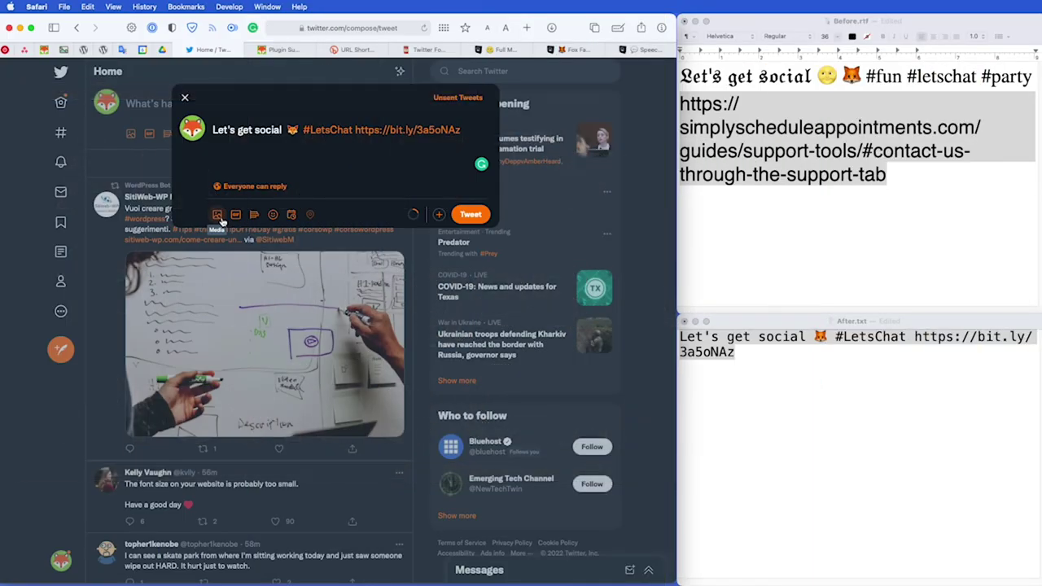
{"action": "left_click", "coordinate": [218, 215]}
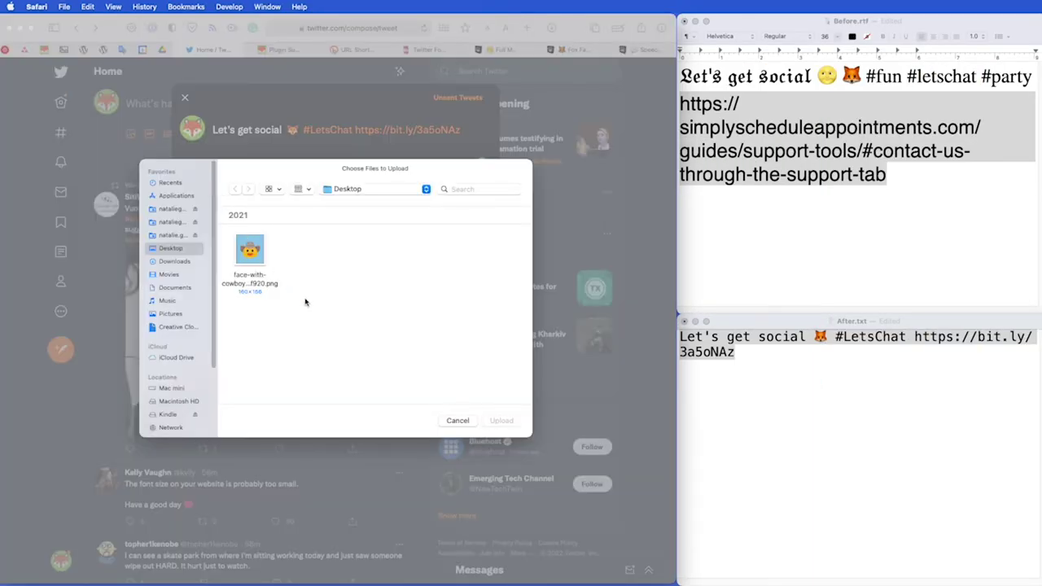
{"action": "double_click", "coordinate": [250, 250]}
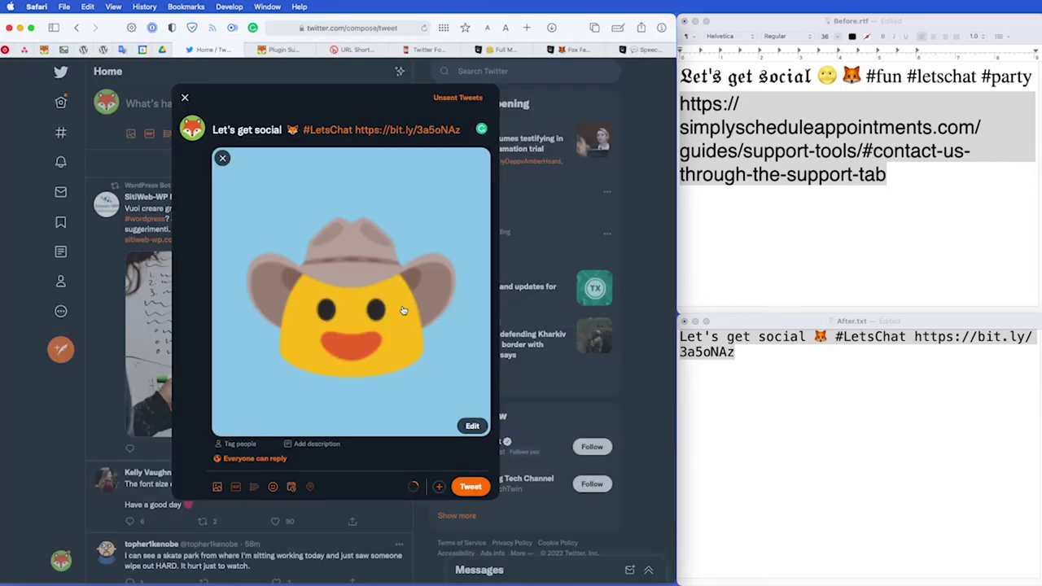
Draft the image description "Cowboy hat emoji smiling, contact us and say howdy!", copy it and return to the tweet without saving.
{"action": "left_click", "coordinate": [322, 446]}
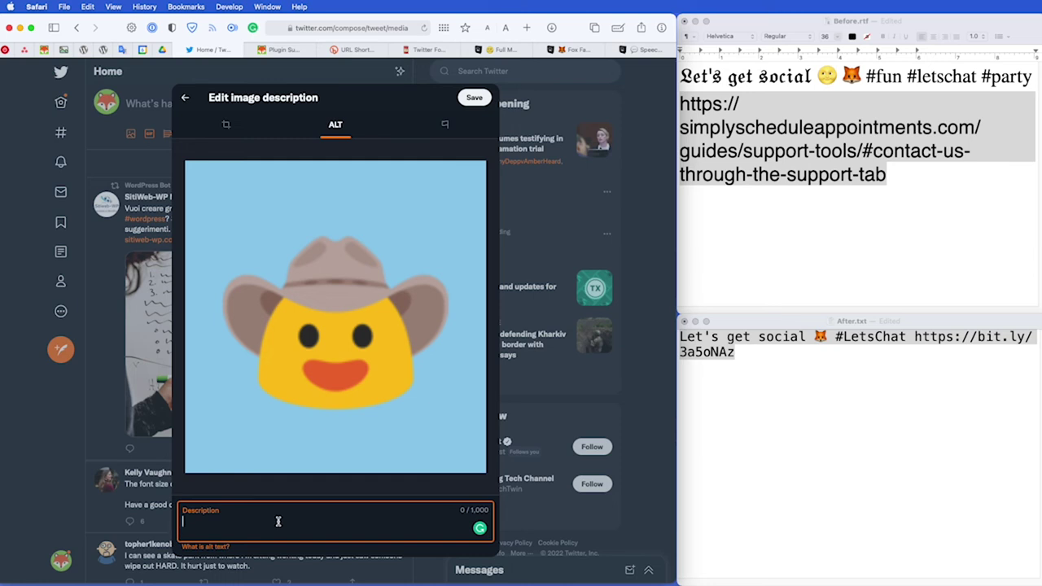
{"action": "type", "text": "Cowboy hat emoji smiling"}
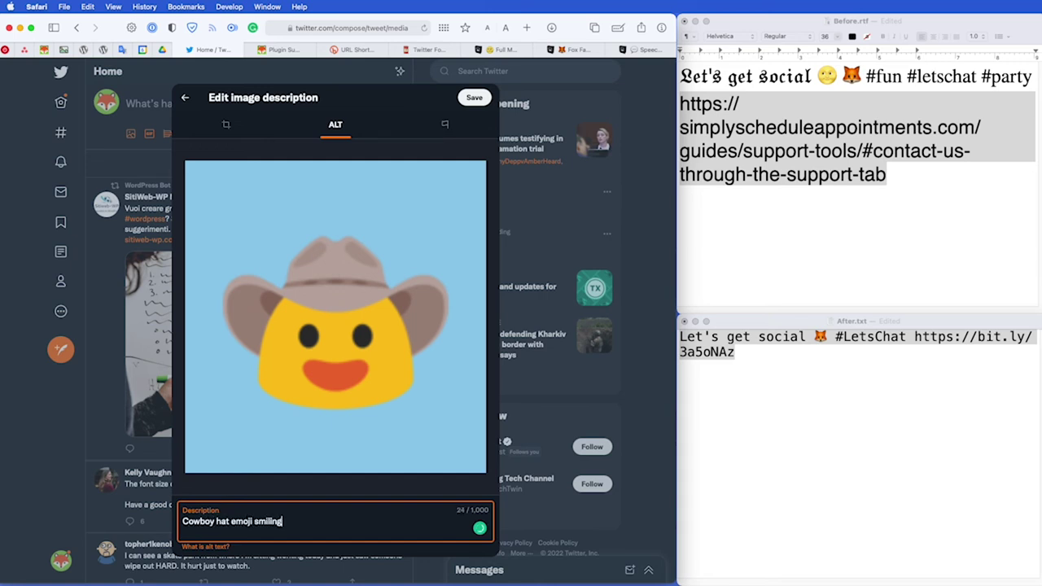
{"action": "type", "text": ", contact us and say howdy!"}
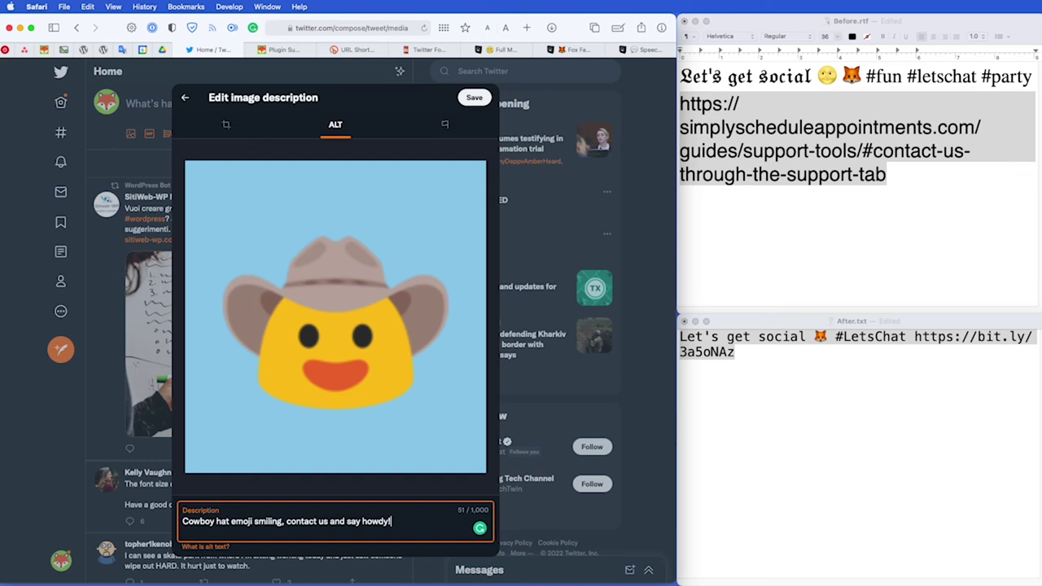
{"action": "triple_click", "coordinate": [264, 526]}
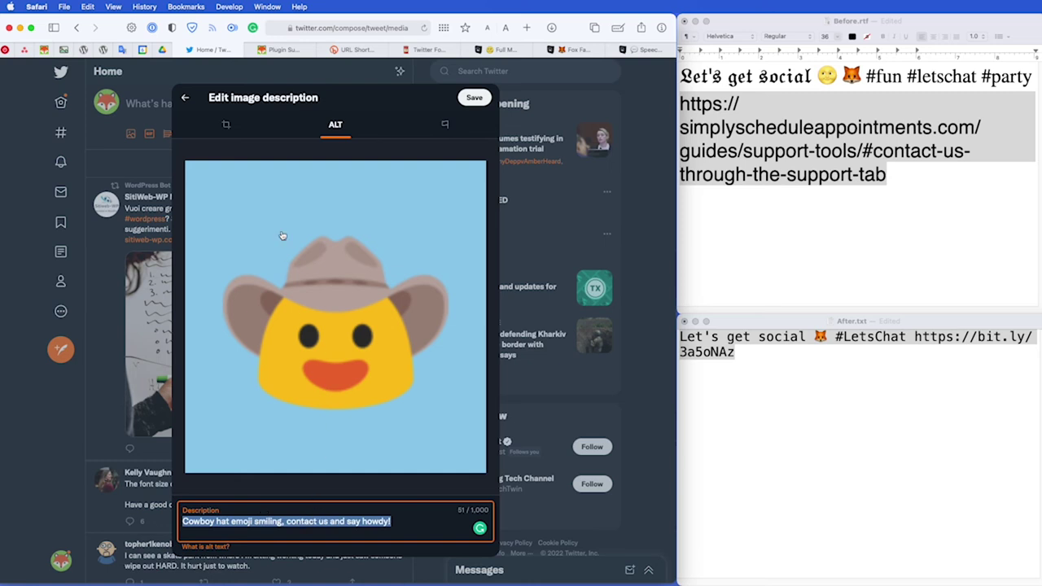
{"action": "left_click", "coordinate": [186, 98]}
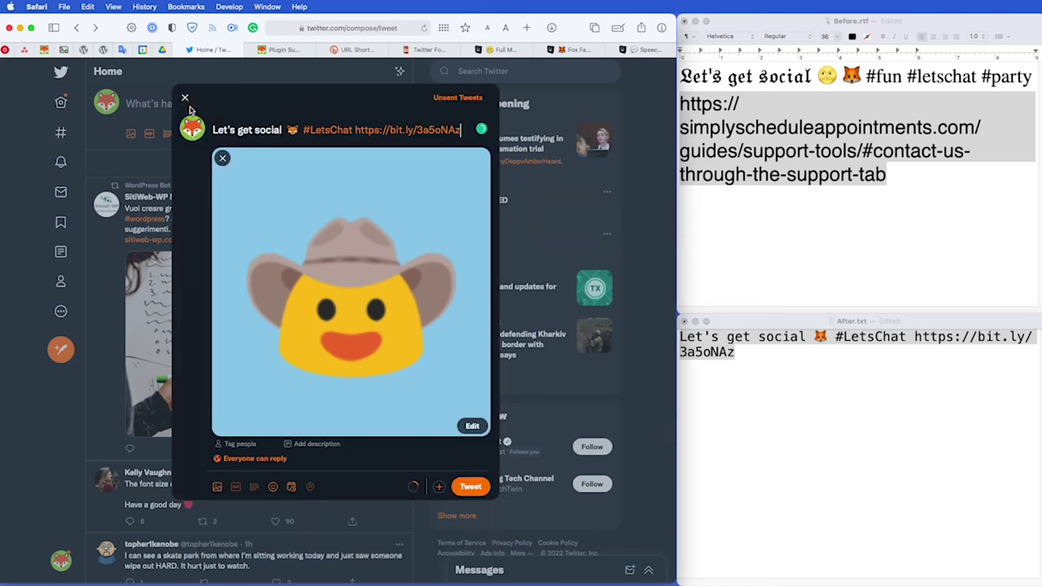
Add "Image: Cowboy hat emoji smiling, contact us and say howdy!" below the tweet text, separated by a blank line.
{"action": "key", "text": "Return"}
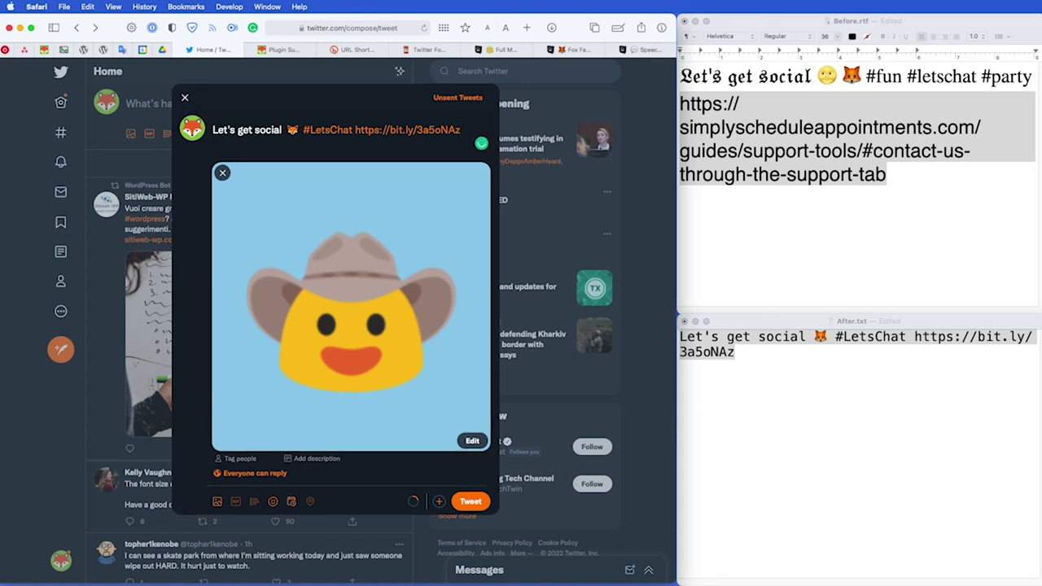
{"action": "key", "text": "Return"}
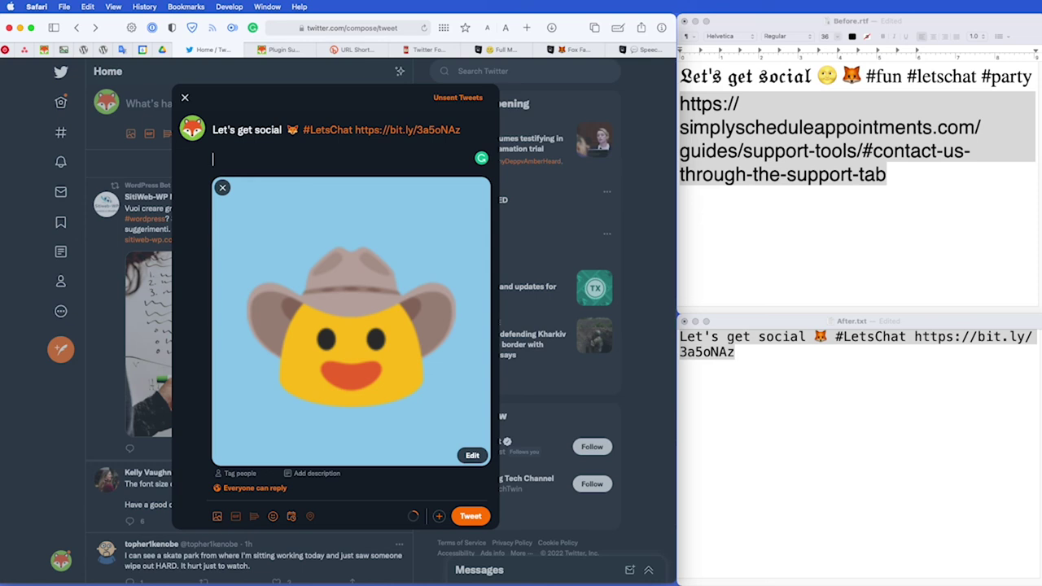
{"action": "type", "text": "Image: Cowboy hat emoji smiling, contact us and say howdy!"}
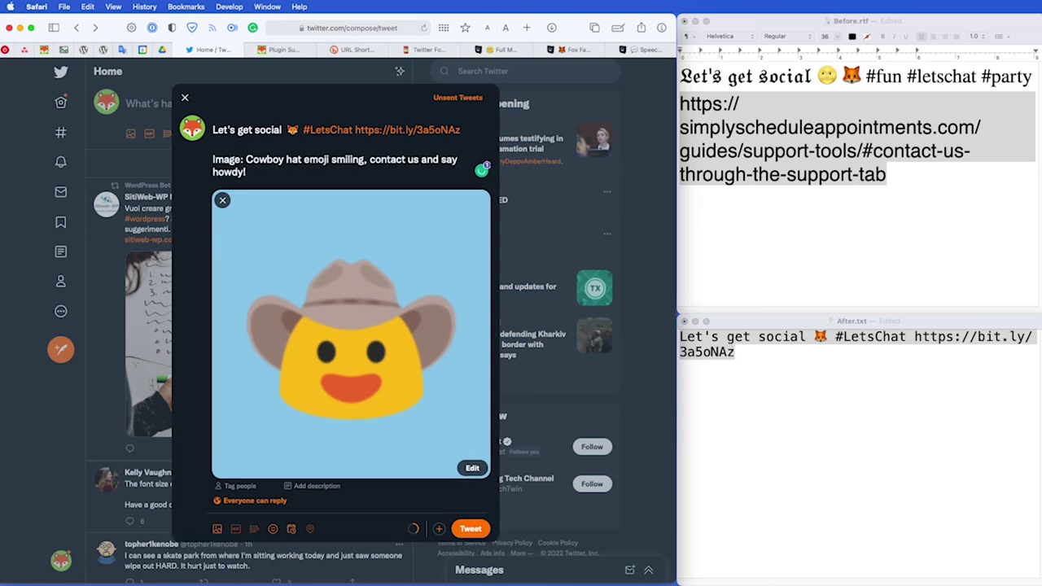